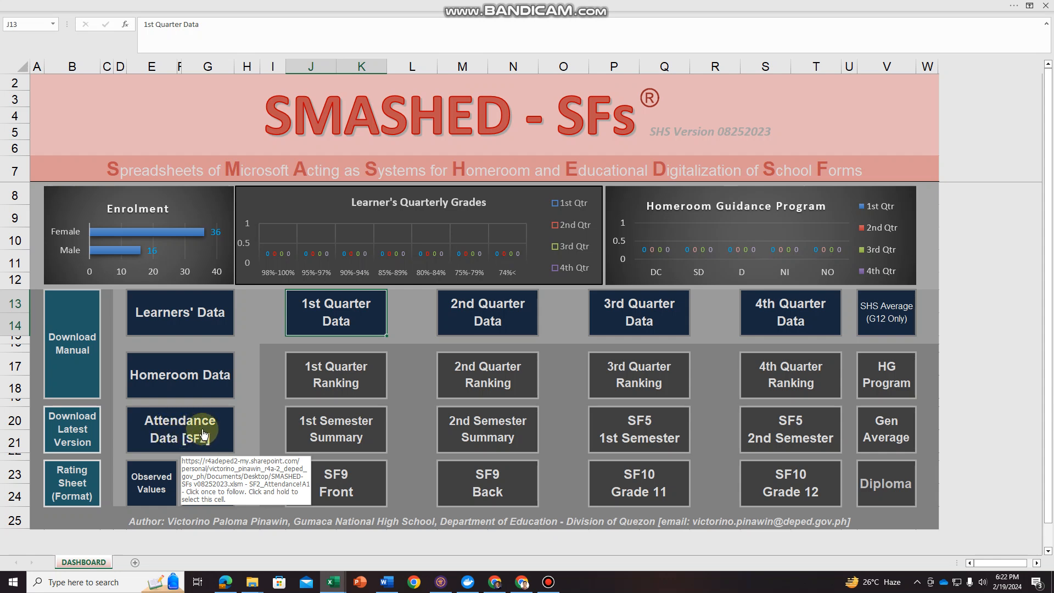
# Look over the SF2 attendance data sheet, and open the SF9 front page from the dashboard
pyautogui.click(173, 432)
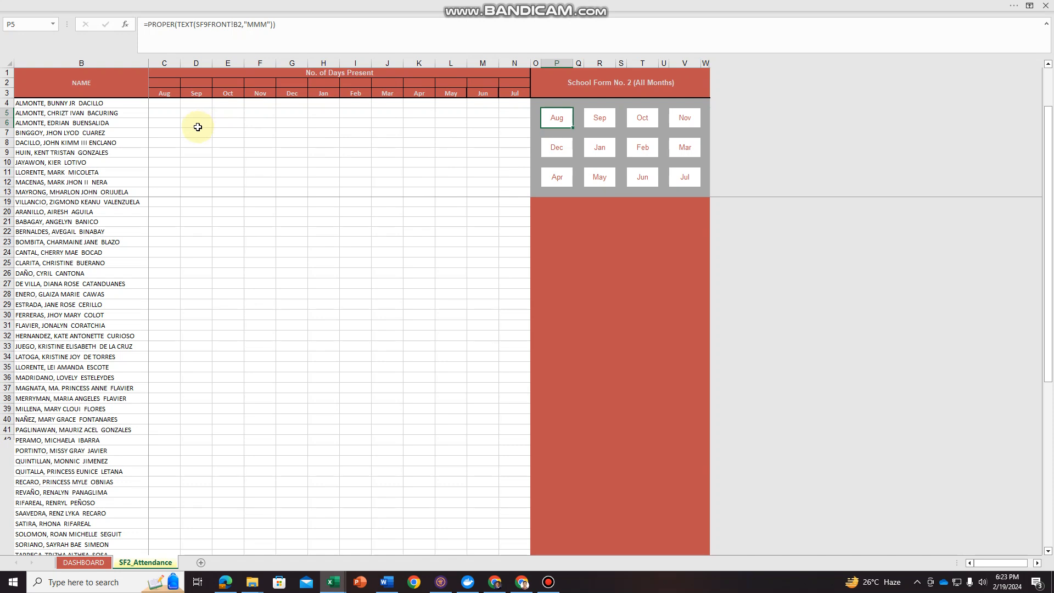
pyautogui.click(83, 563)
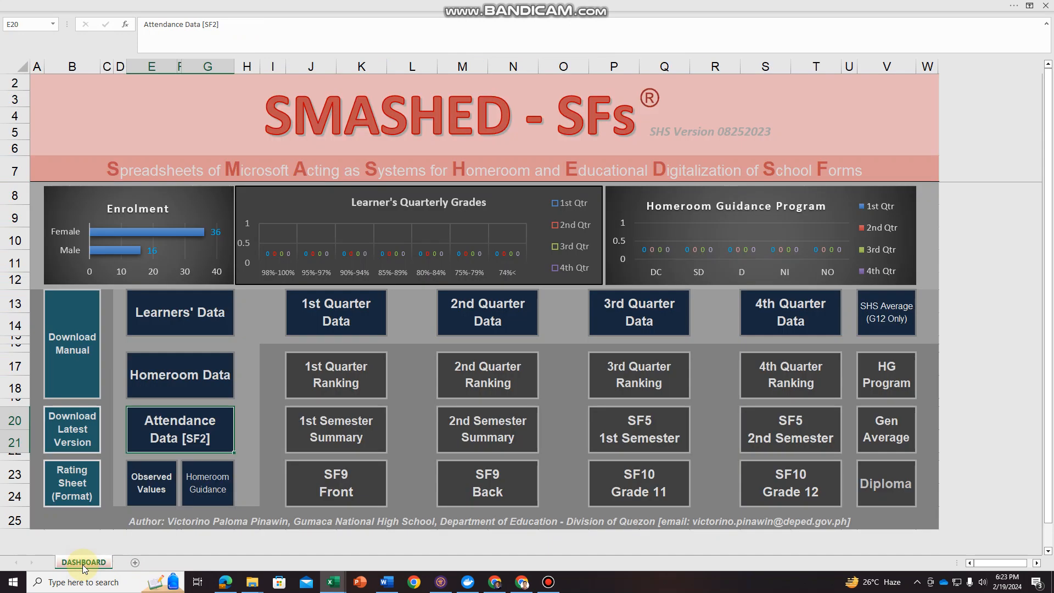
pyautogui.click(337, 488)
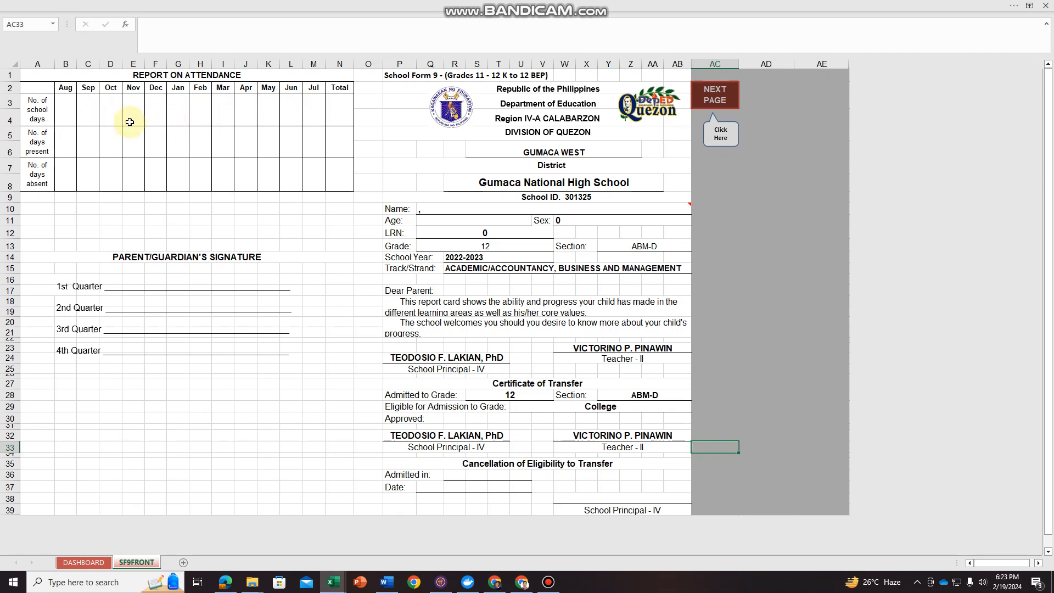
# Check the August to October 2023 class days in the DepEd school calendar in Chrome, and return to the SMASHED-SFs workbook in Excel
pyautogui.click(521, 583)
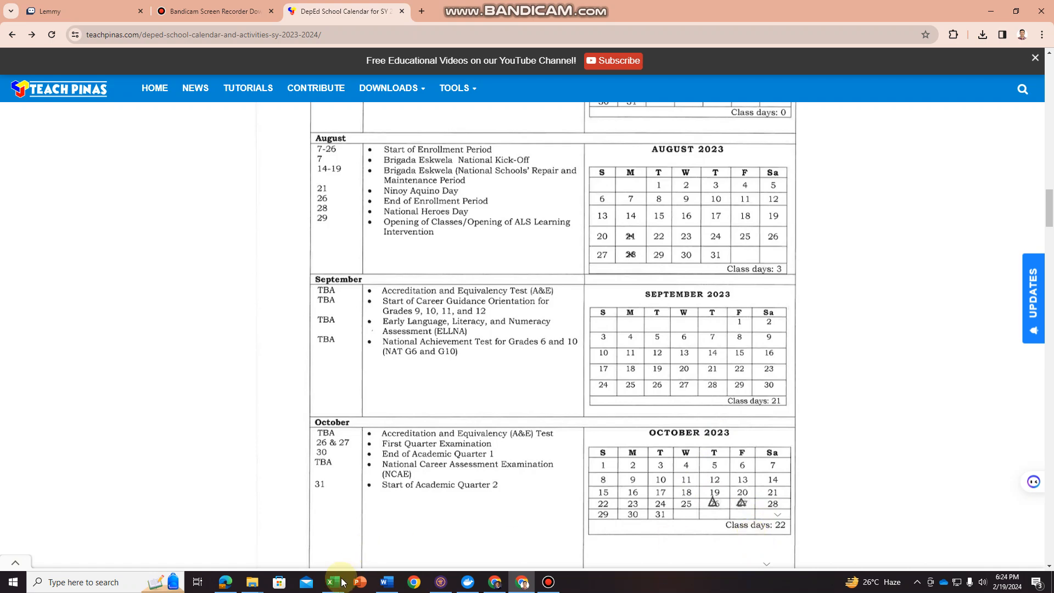
pyautogui.moveTo(331, 581)
pyautogui.click(301, 563)
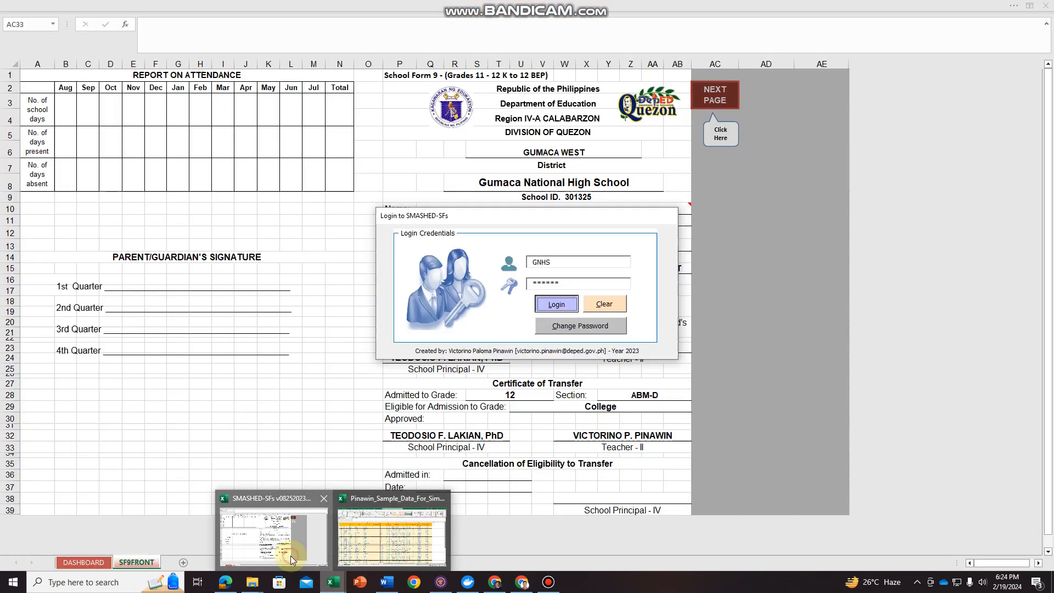
# Enter the number of school days in the attendance report: 3 for August, 21 for September and 22 for October
pyautogui.click(62, 108)
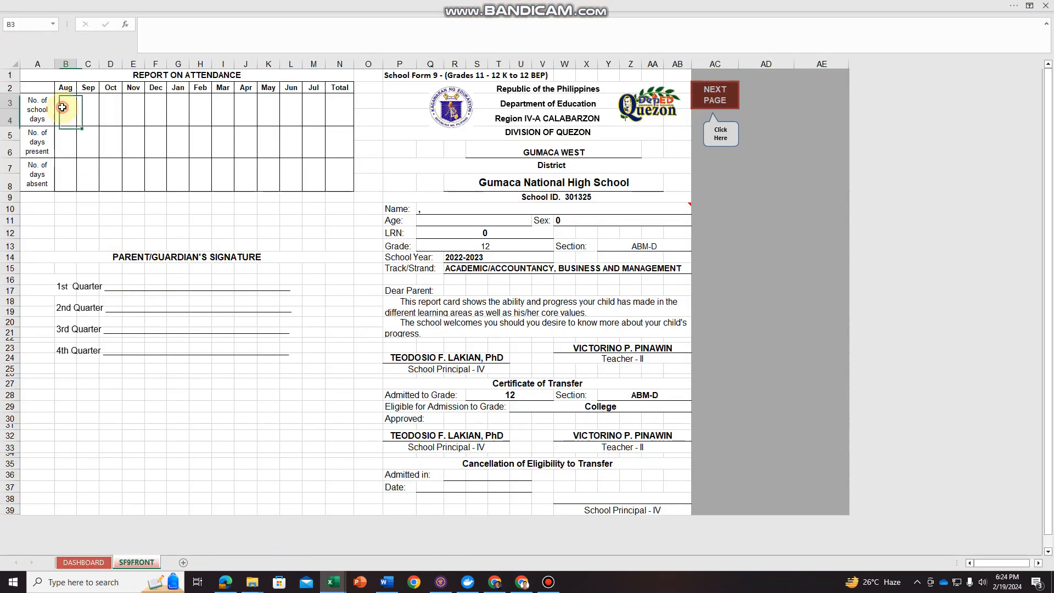
pyautogui.click(86, 114)
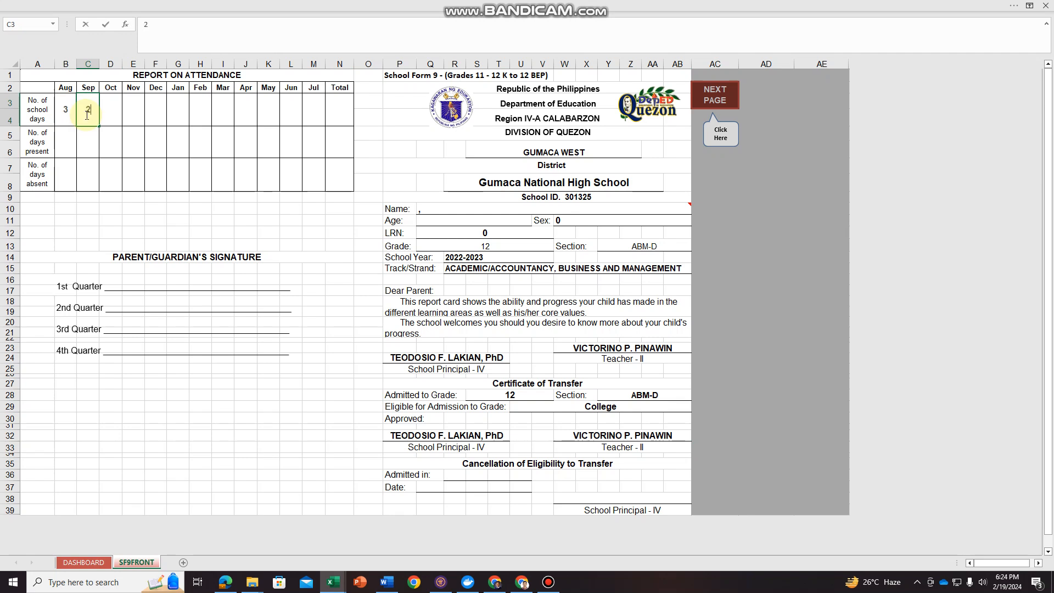
pyautogui.click(117, 115)
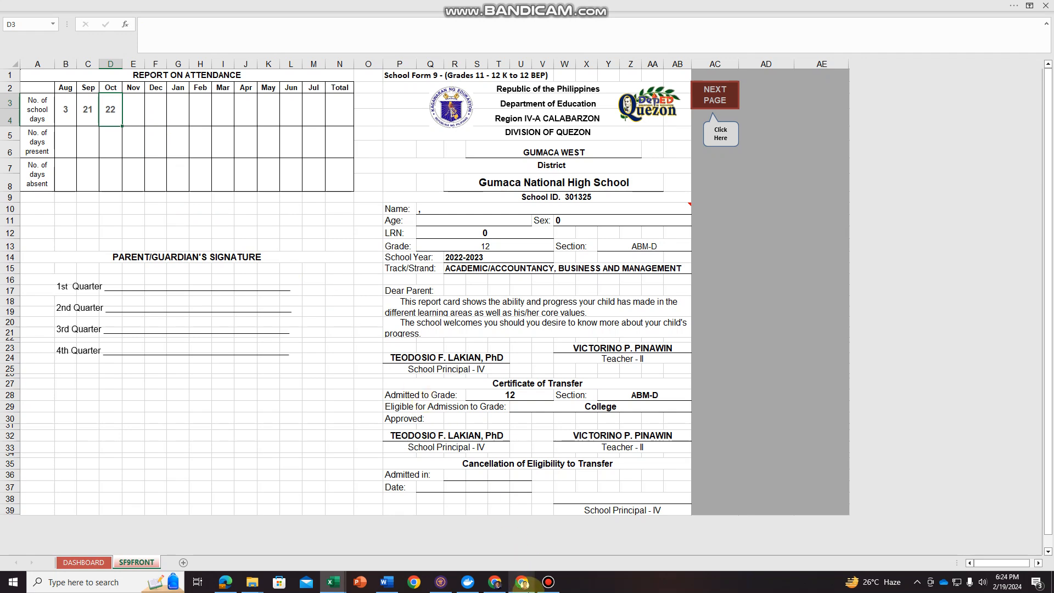
# Recheck the class days in the Chrome school calendar against the entries, and return to the SMASHED-SFs workbook
pyautogui.click(524, 582)
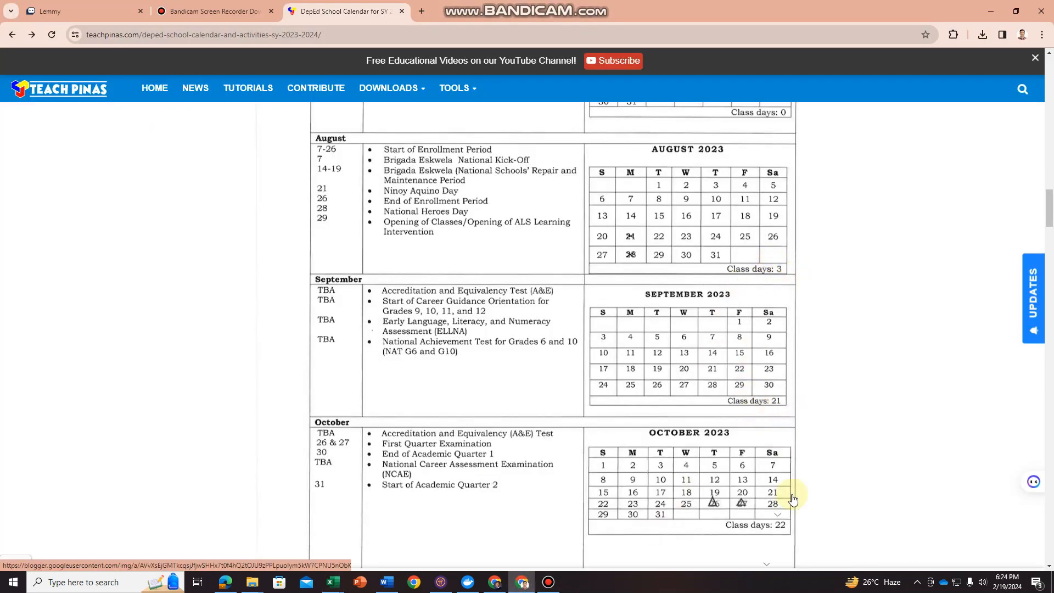
pyautogui.moveTo(335, 585)
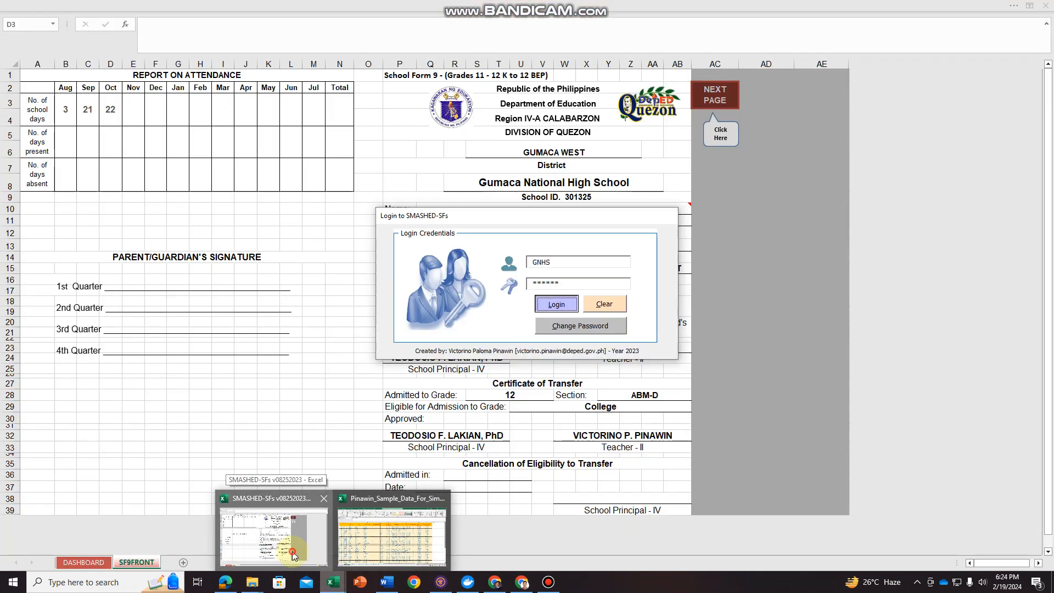
pyautogui.click(292, 551)
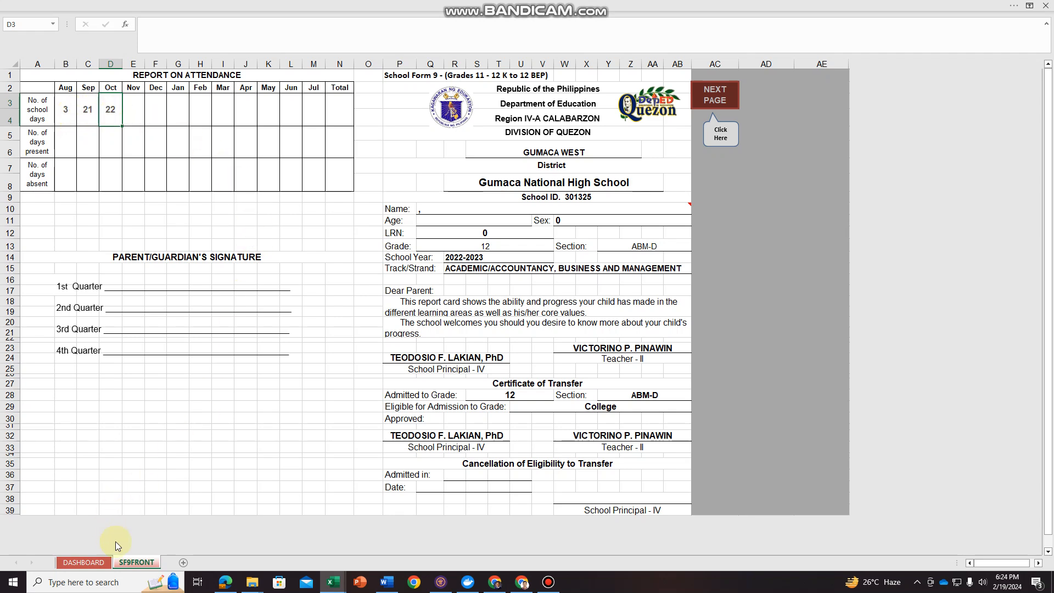
# Open the August SF2 form through the attendance data sheet and view the start of its learner list
pyautogui.click(82, 563)
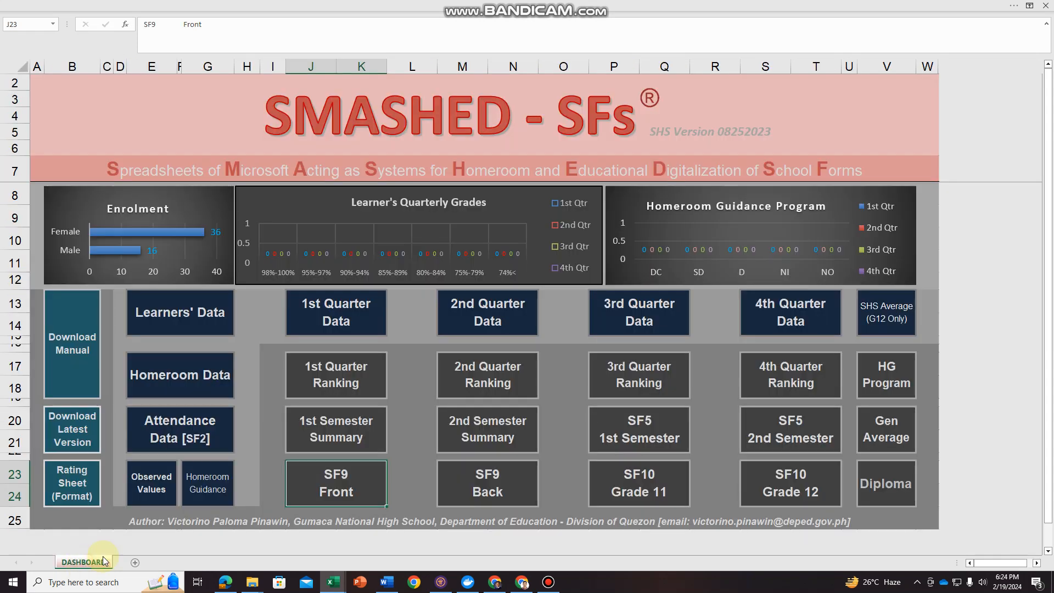
pyautogui.click(168, 436)
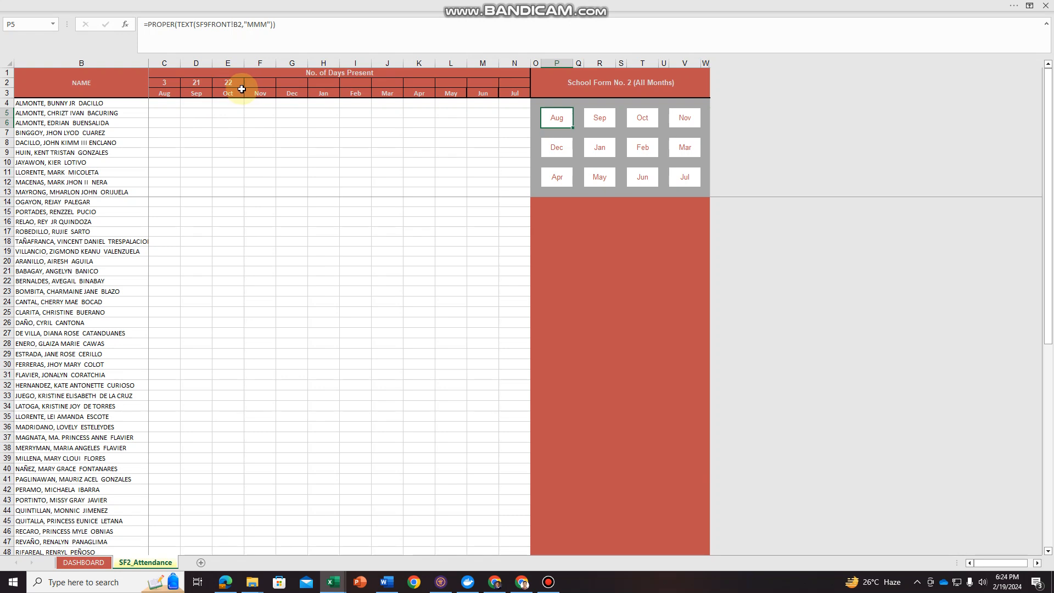
pyautogui.click(560, 120)
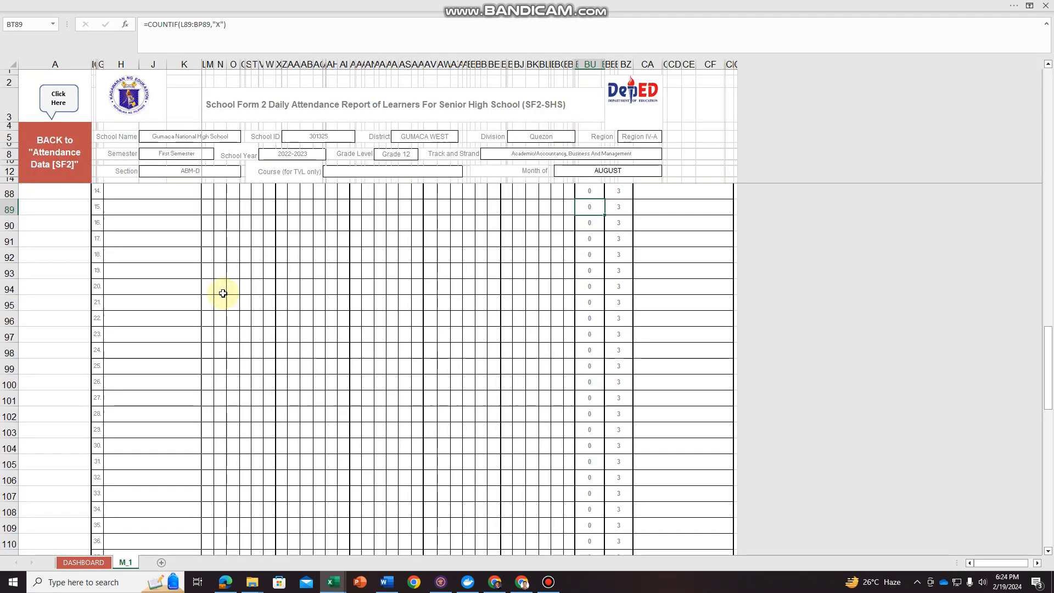
pyautogui.scroll(15, 222, 294)
pyautogui.scroll(9, 222, 293)
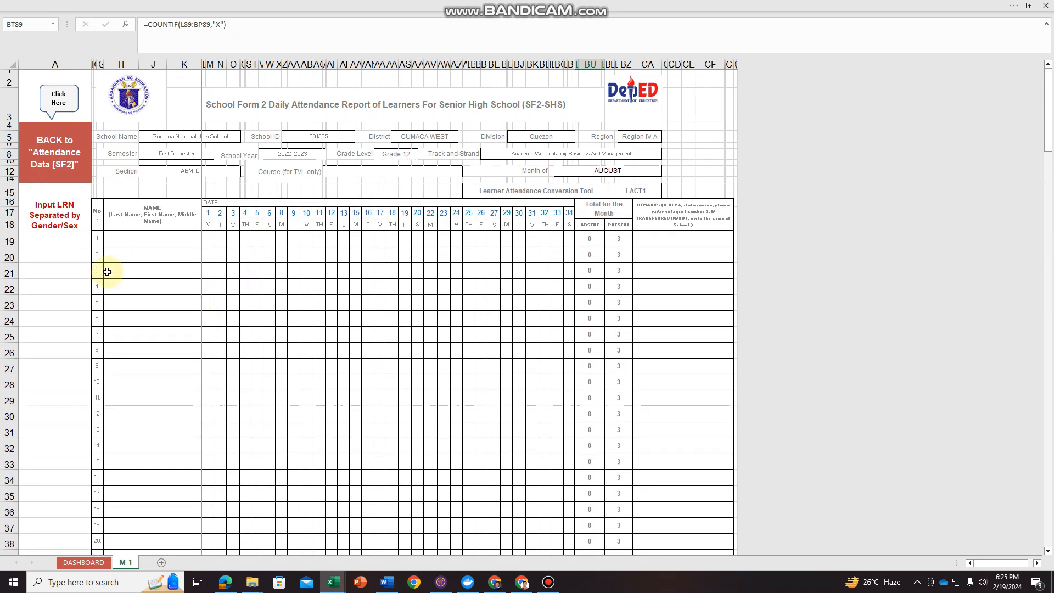
# Copy the LRNs of all male learners, cells A2 to A17, from the learners' data sheet
pyautogui.click(91, 565)
pyautogui.click(162, 329)
pyautogui.scroll(10, 161, 324)
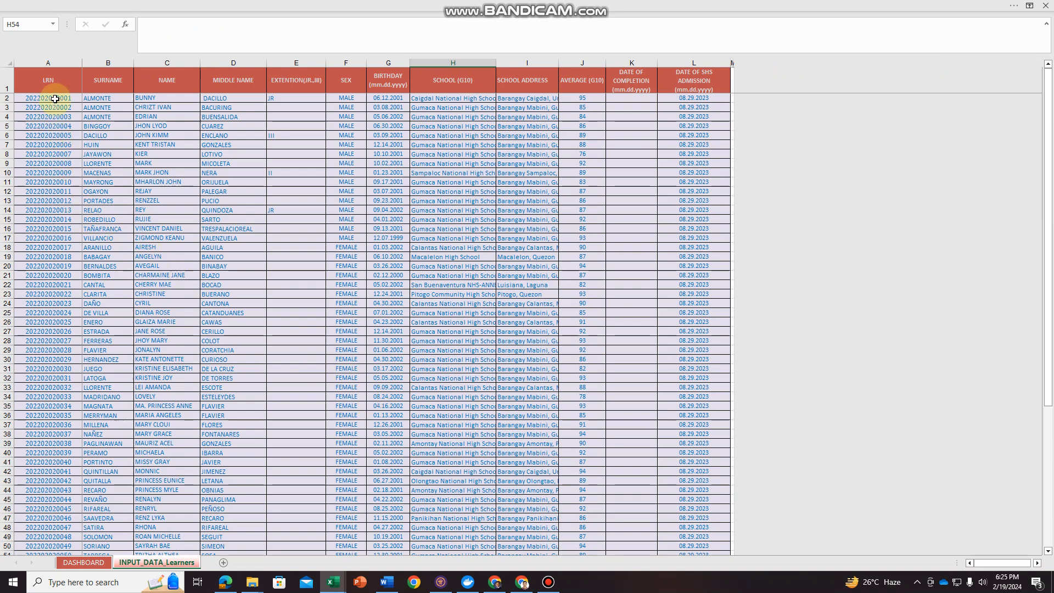
pyautogui.moveTo(55, 99); pyautogui.dragTo(61, 214)
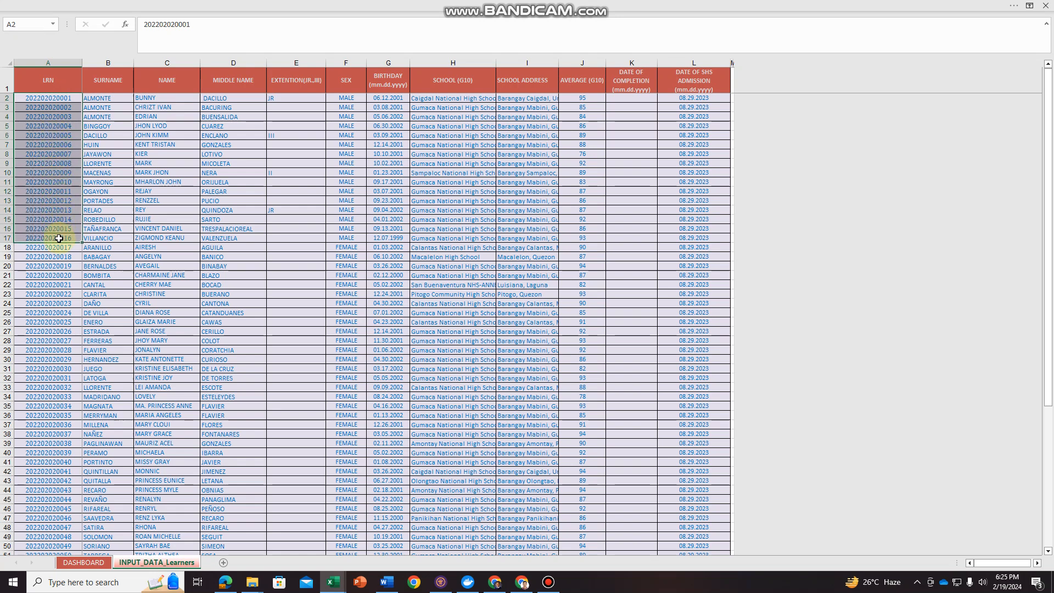
pyautogui.moveTo(59, 238); pyautogui.dragTo(59, 239)
pyautogui.rightClick(51, 209)
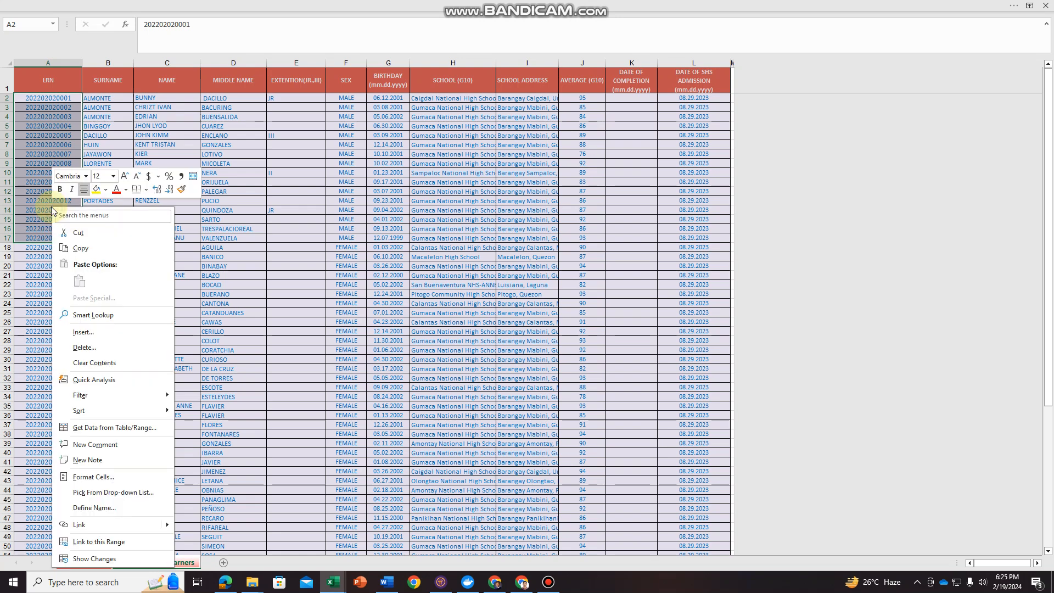
pyautogui.click(82, 247)
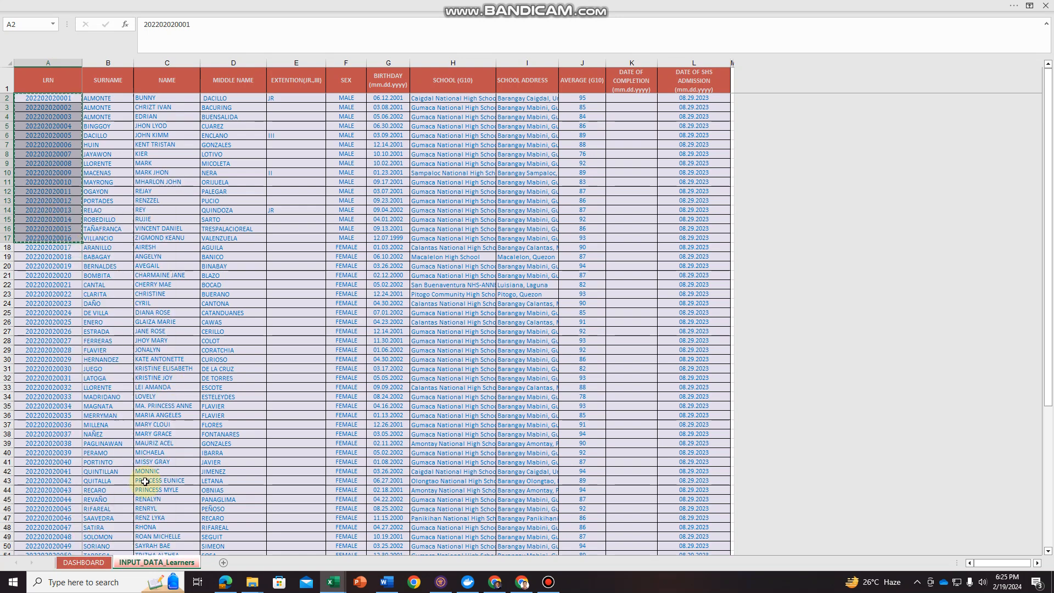
# Paste the copied male LRNs as values into the August SF2 form's LRN column, starting at cell A19
pyautogui.click(84, 562)
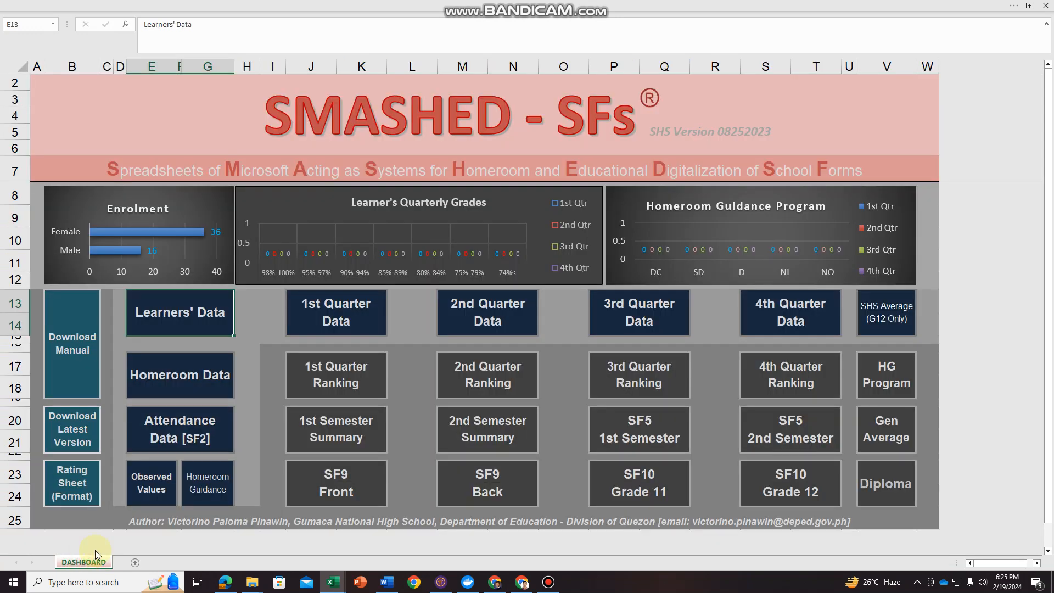
pyautogui.click(172, 436)
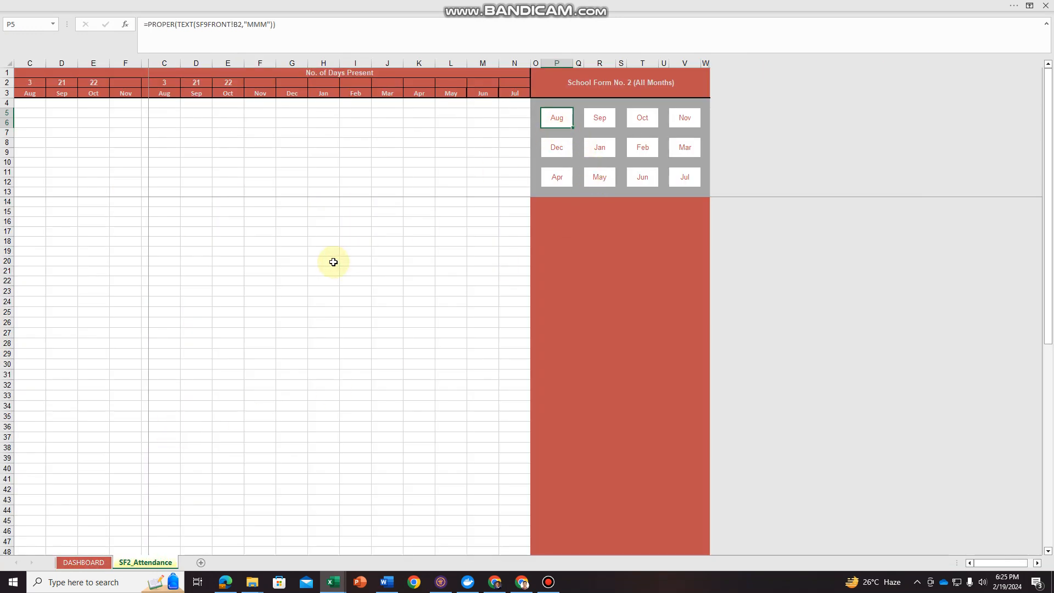
pyautogui.click(557, 119)
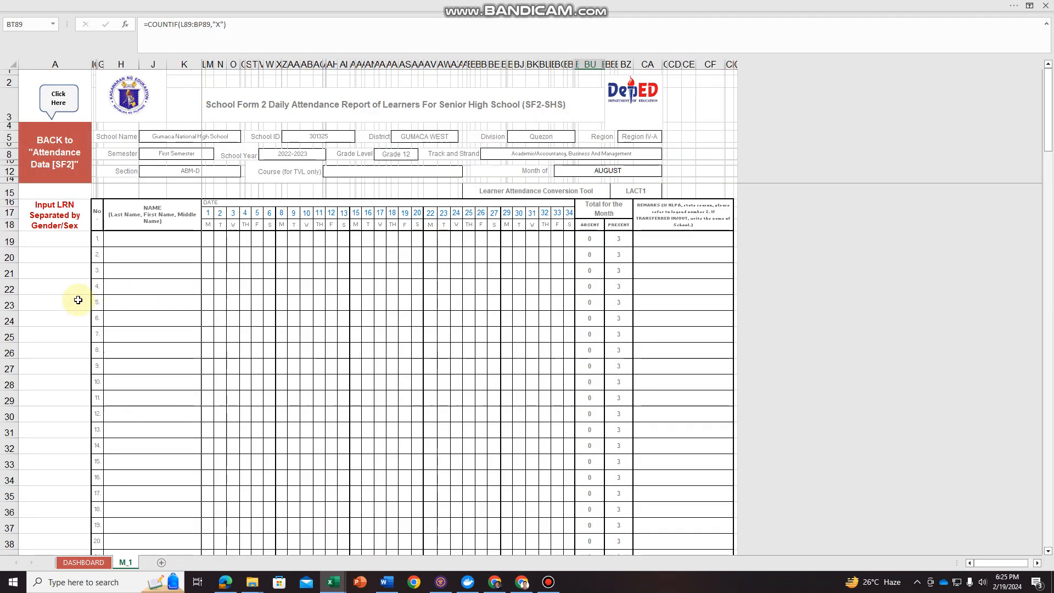
pyautogui.click(49, 238)
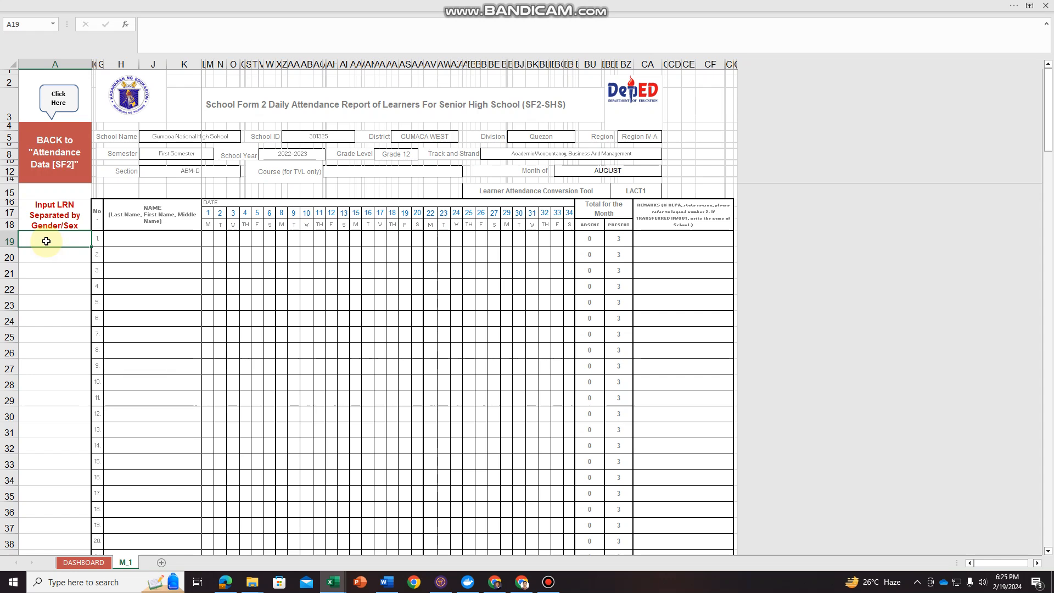
pyautogui.rightClick(47, 242)
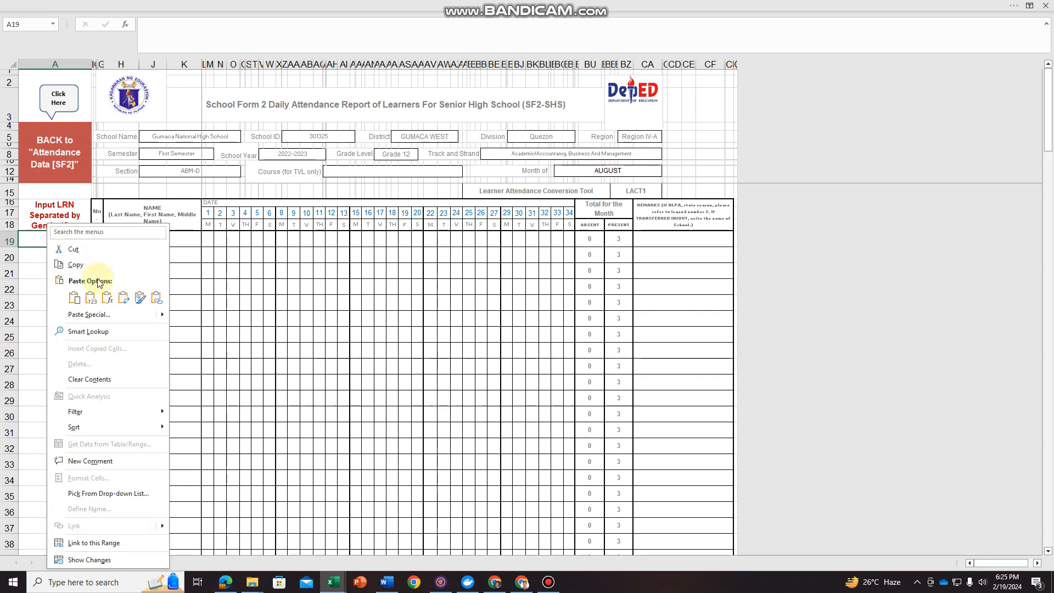
pyautogui.click(92, 298)
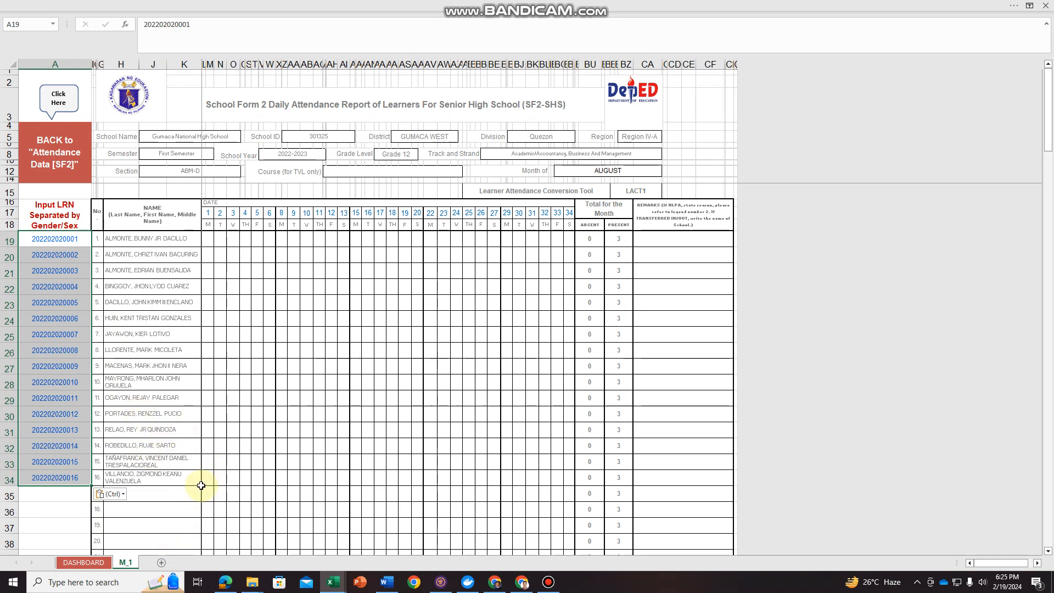
# Select the unused male rows 35 to 73 of the August form and try to delete them
pyautogui.scroll(-3, 201, 485)
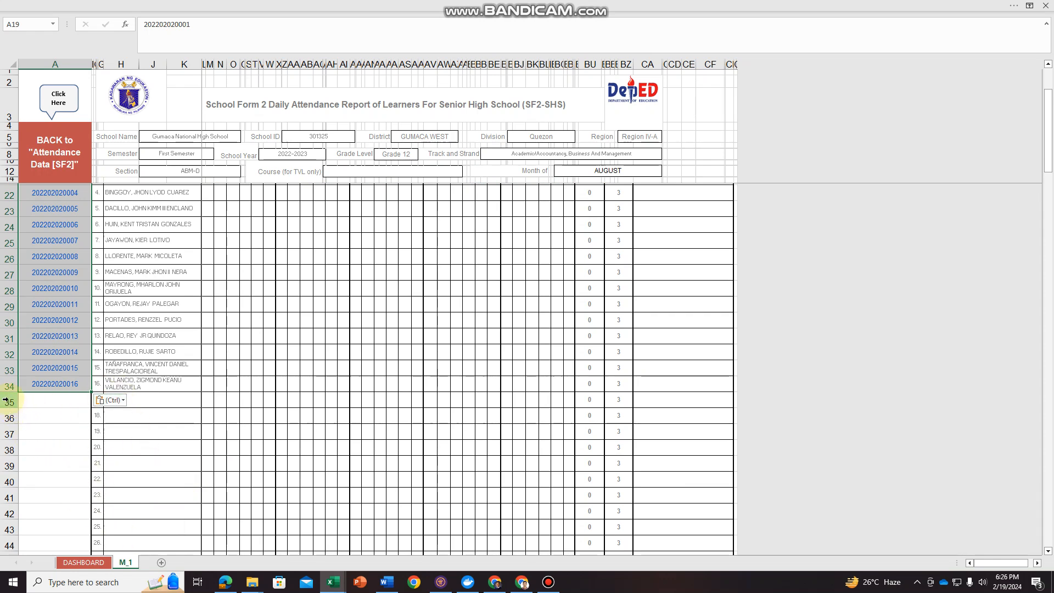
pyautogui.moveTo(6, 402)
pyautogui.mouseDown()
pyautogui.moveTo(11, 551)
pyautogui.moveTo(33, 565)
pyautogui.moveTo(38, 531)
pyautogui.moveTo(66, 557)
pyautogui.moveTo(35, 510)
pyautogui.moveTo(30, 557)
pyautogui.moveTo(40, 447)
pyautogui.moveTo(37, 462)
pyautogui.mouseUp()
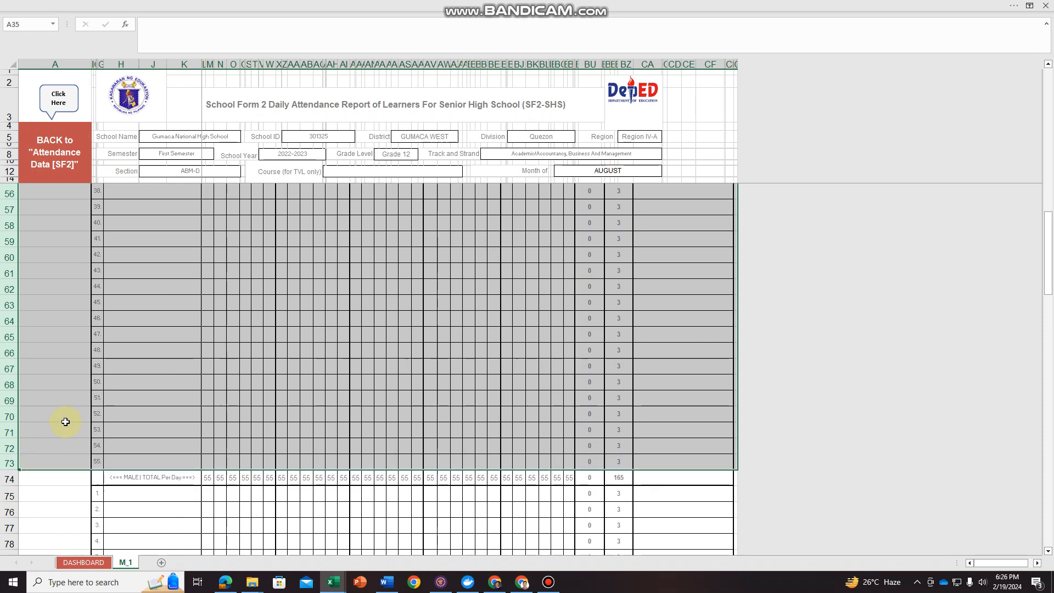
pyautogui.rightClick(124, 402)
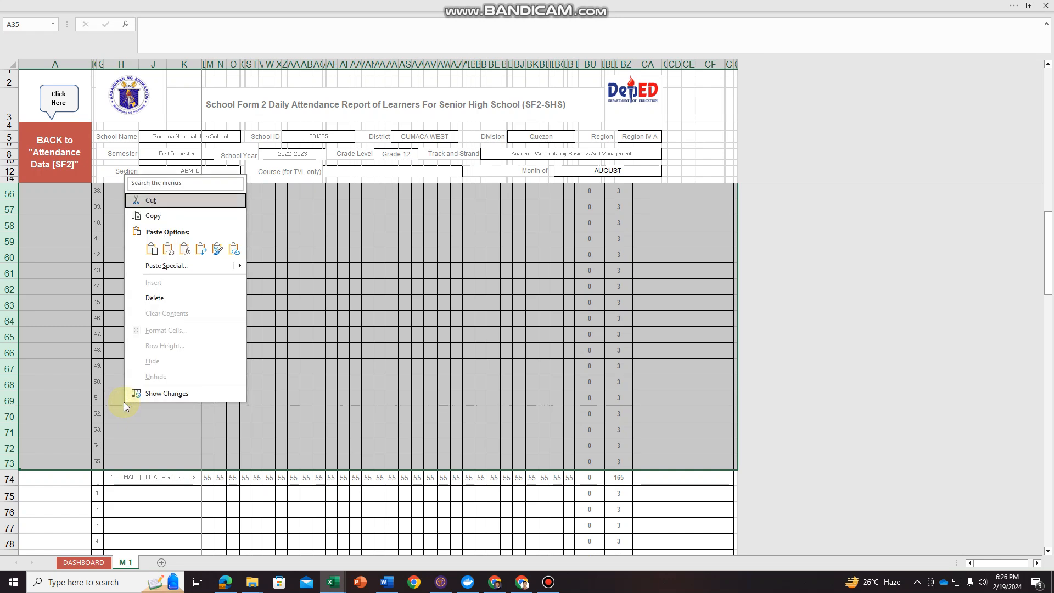
pyautogui.click(153, 298)
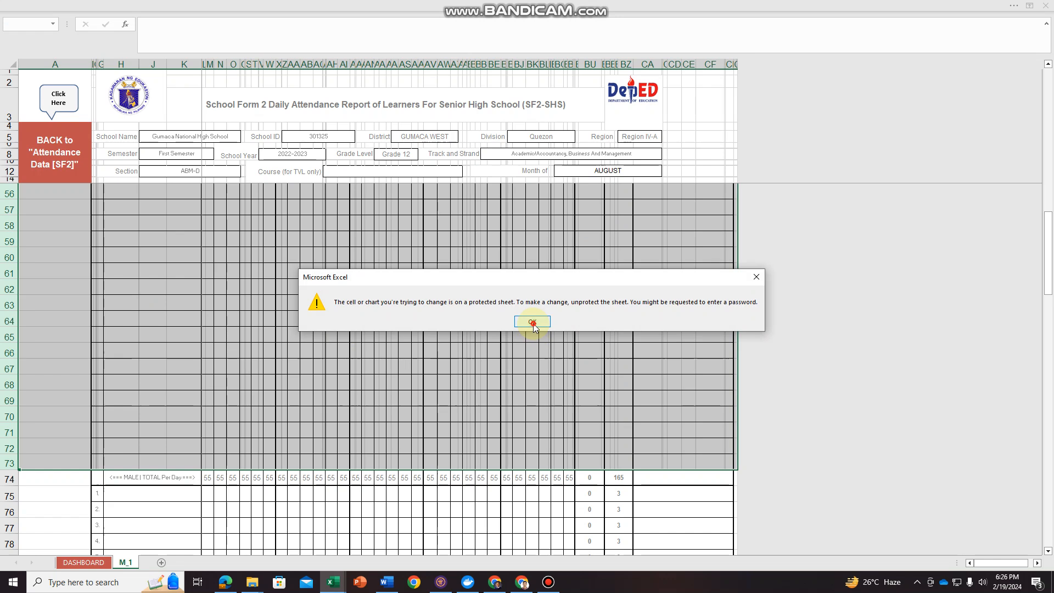
pyautogui.click(532, 322)
# Unprotect the August sheet M_1 by entering the sheet password
pyautogui.rightClick(125, 565)
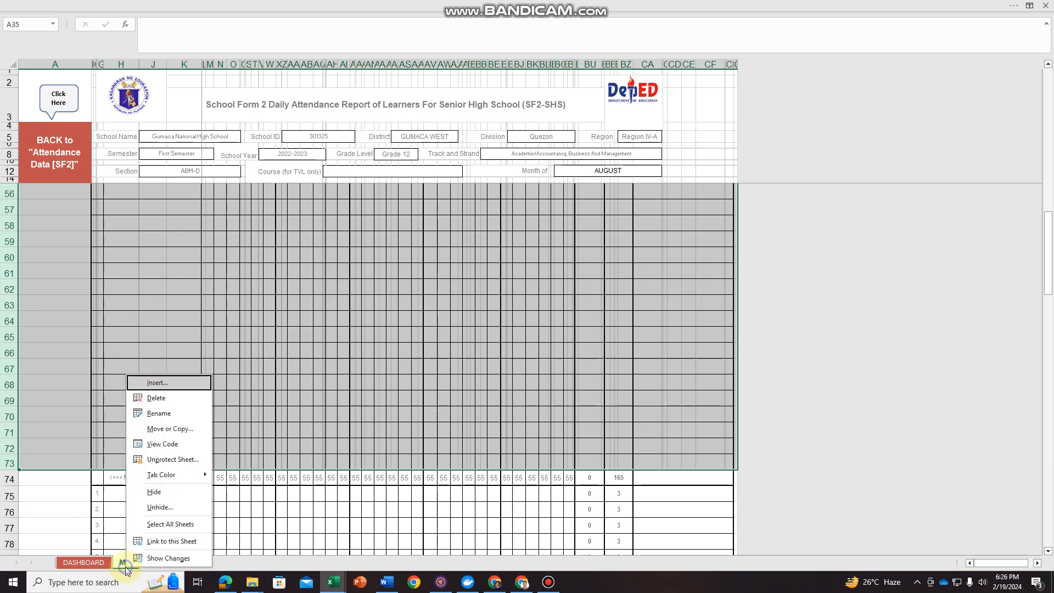
pyautogui.click(176, 458)
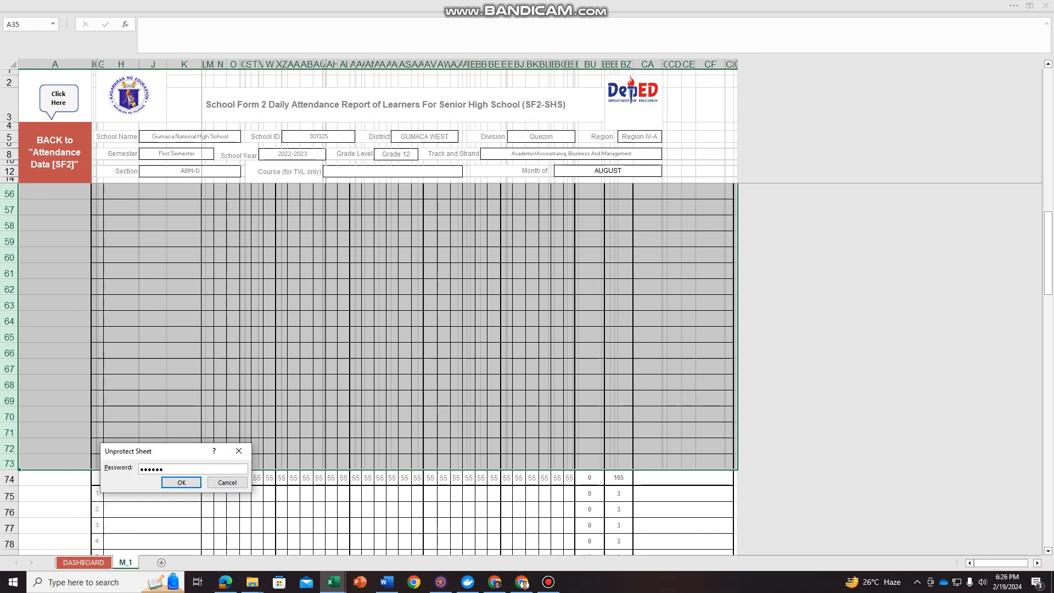
pyautogui.click(181, 483)
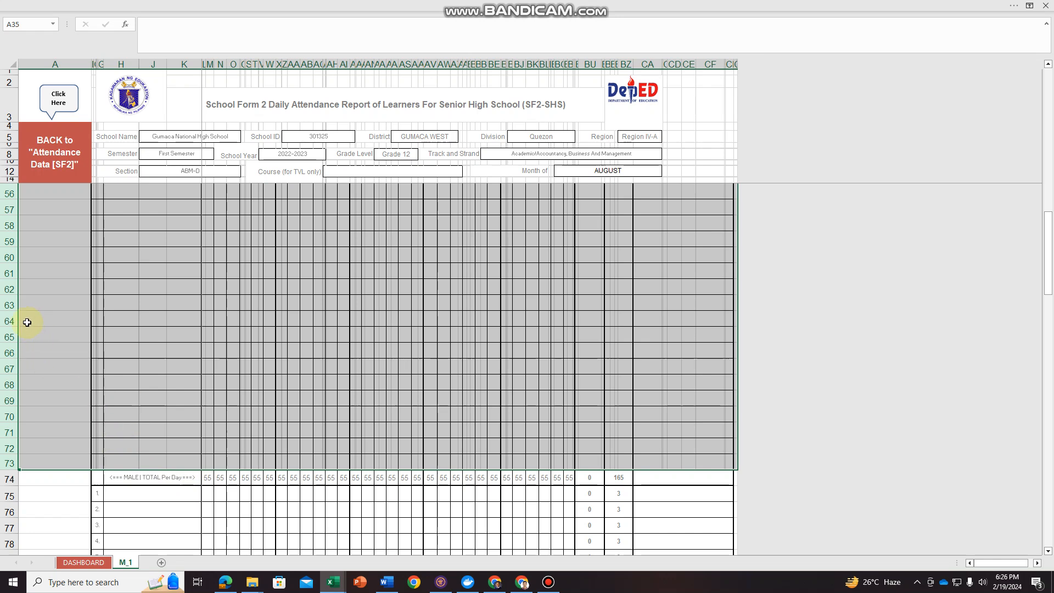
# Delete the unused male rows 35 to 73 from the August form
pyautogui.rightClick(8, 302)
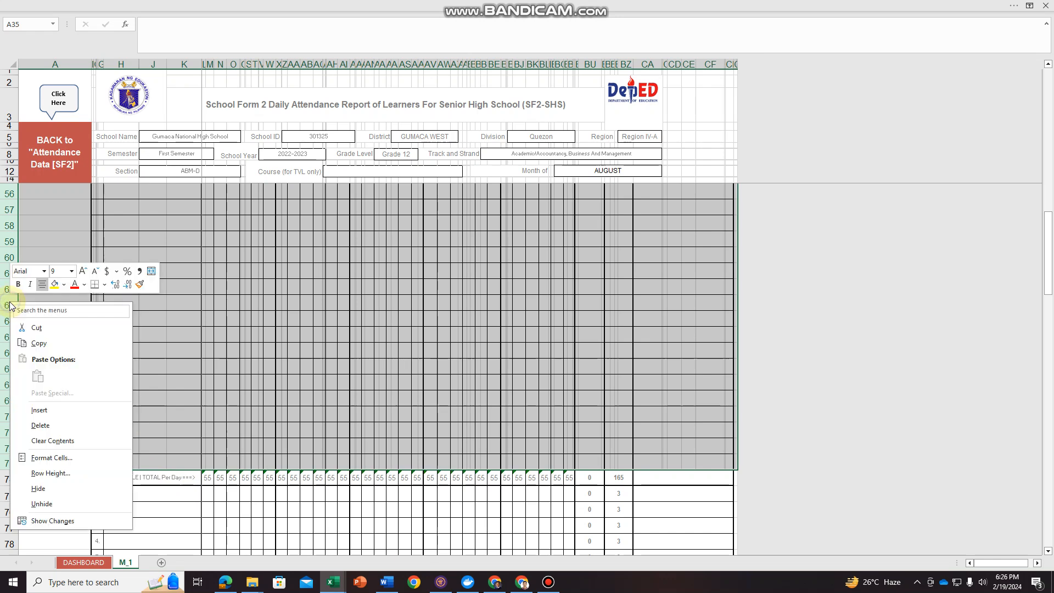
pyautogui.click(45, 426)
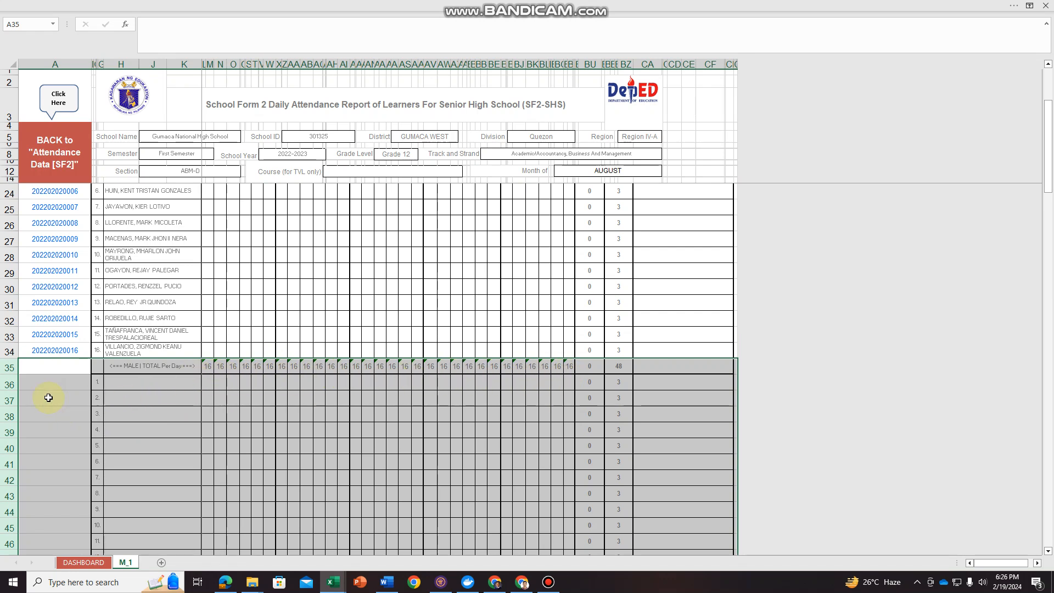
# Try to reach the LRN column for the female learners in the Learners' Data sheet opened from the dashboard
pyautogui.click(83, 562)
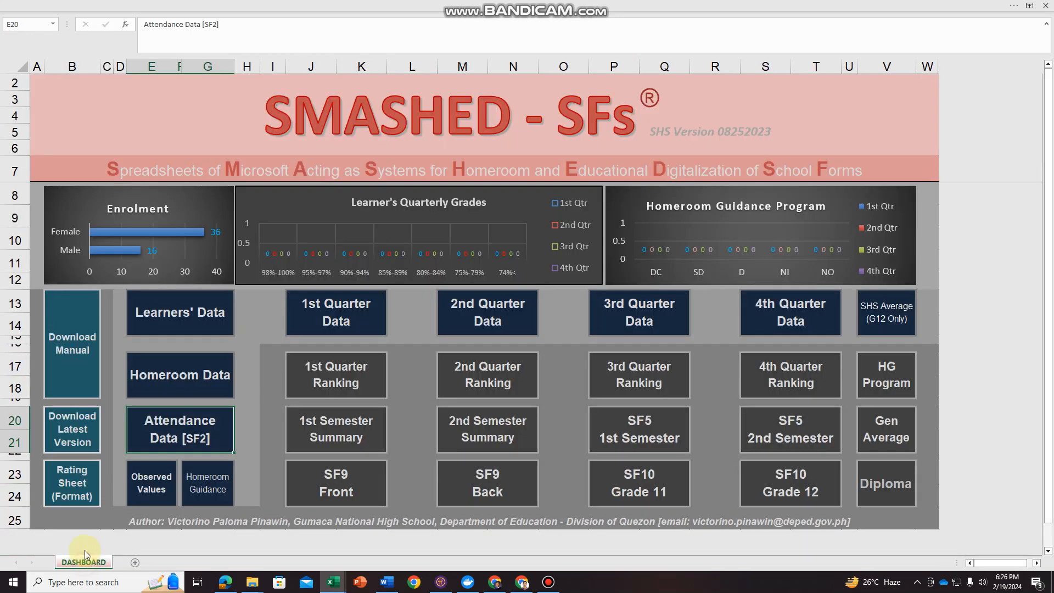
pyautogui.click(171, 311)
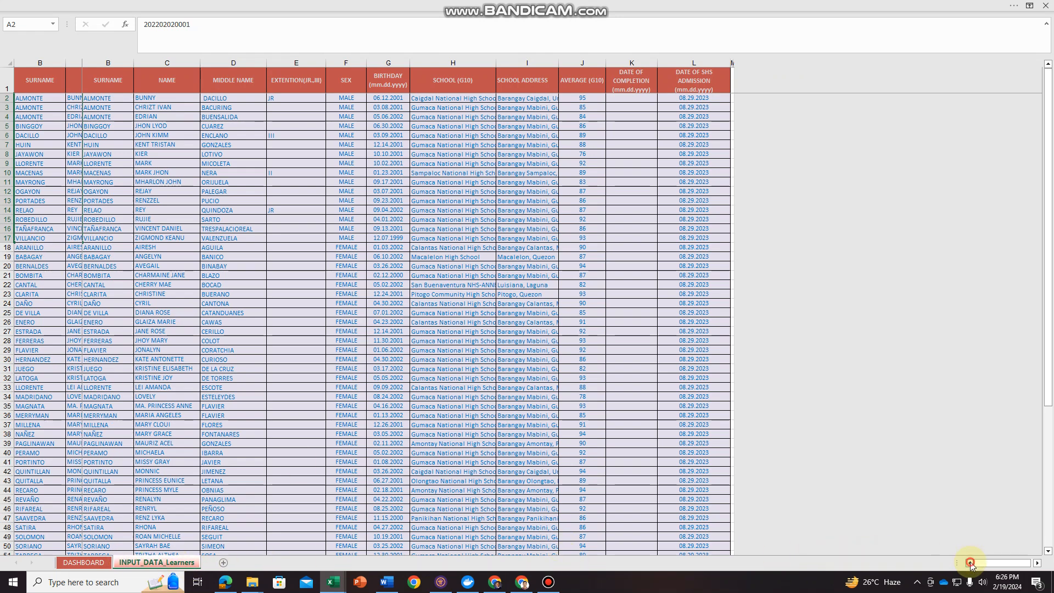
pyautogui.click(91, 350)
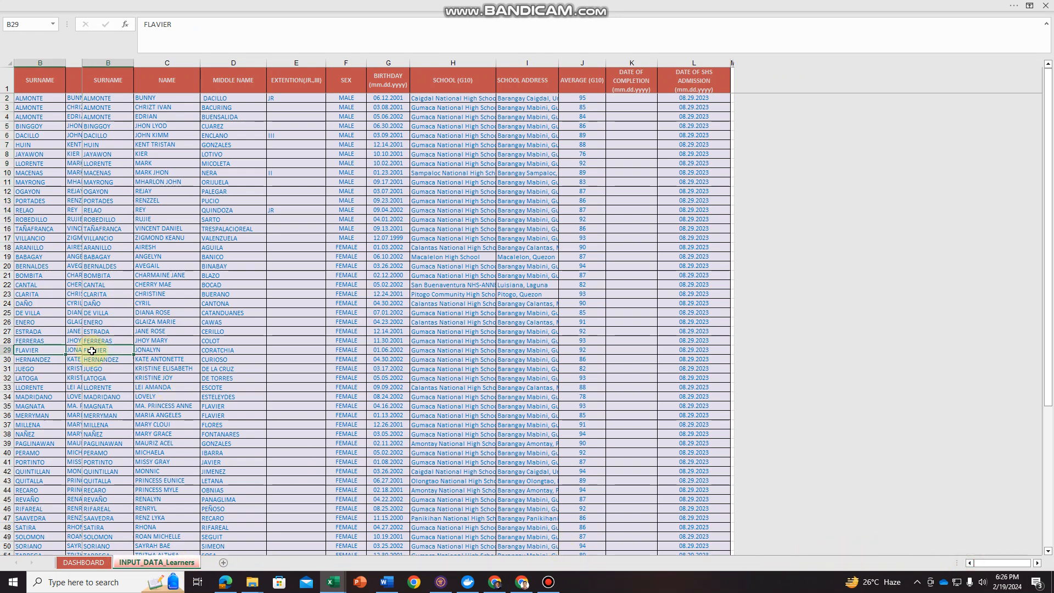
pyautogui.click(84, 562)
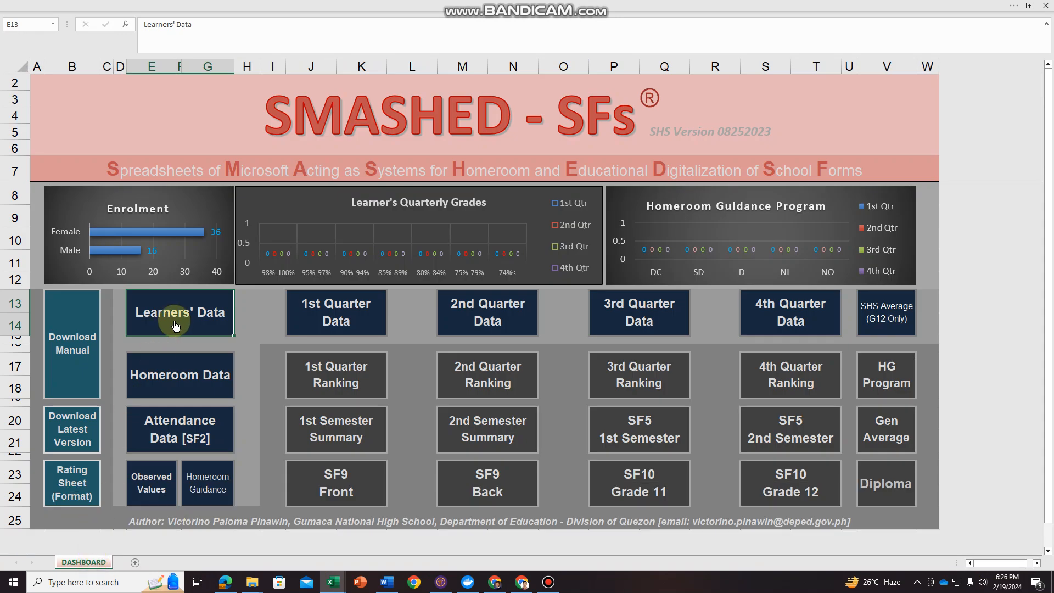
pyautogui.click(175, 324)
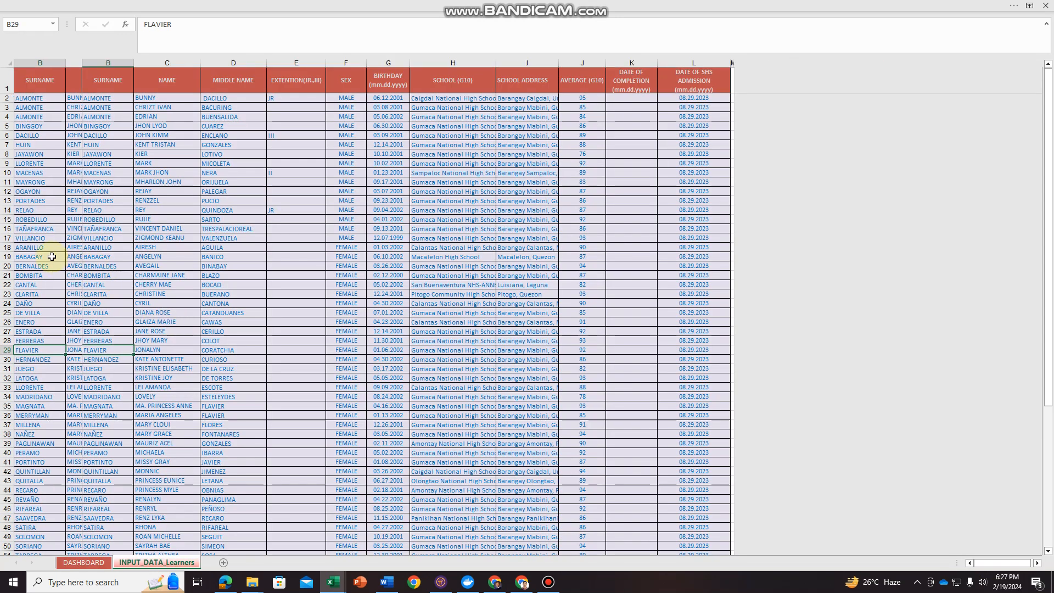
pyautogui.click(34, 376)
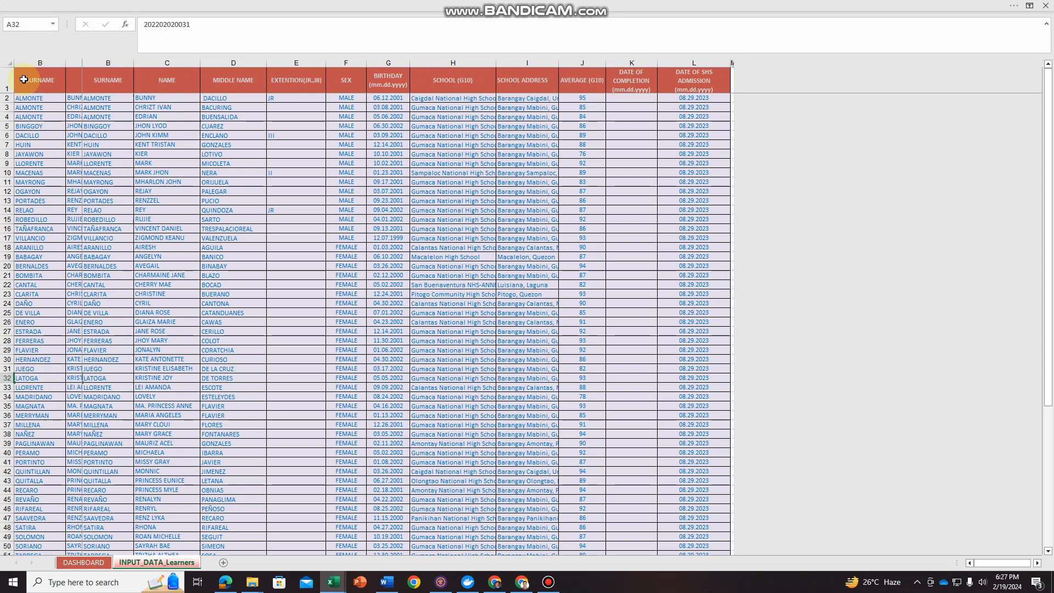
pyautogui.click(9, 61)
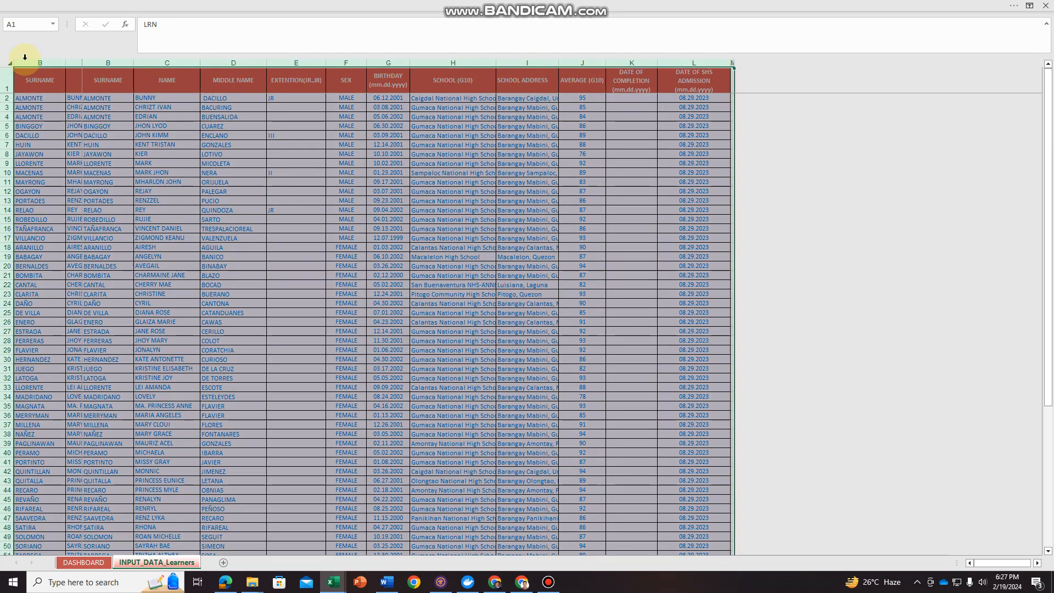
pyautogui.click(25, 57)
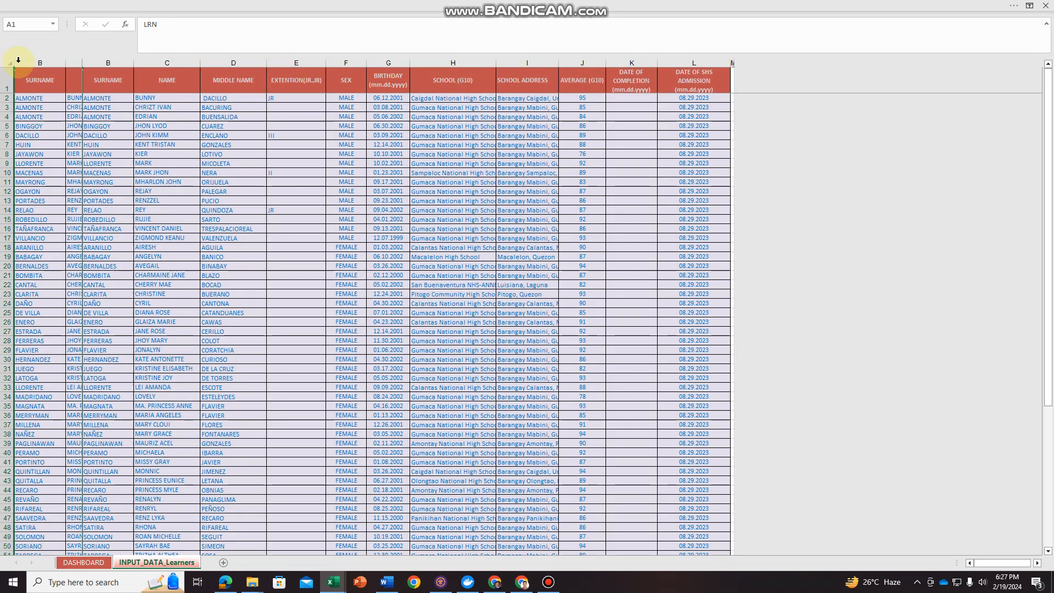
# Return to the dashboard and reopen the August SF2 form through Attendance Data [SF2]
pyautogui.click(82, 562)
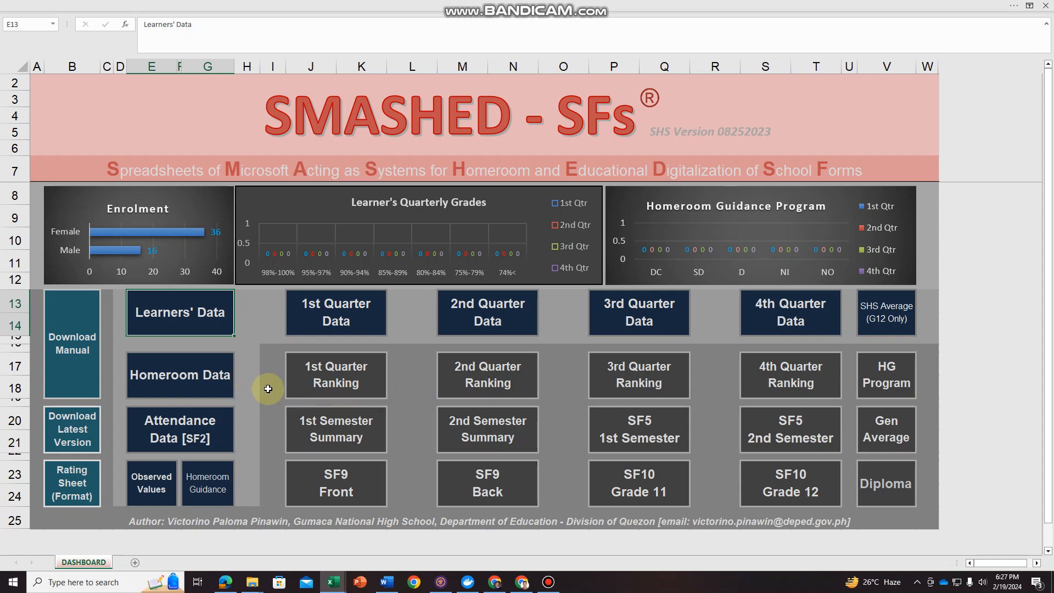
pyautogui.click(188, 430)
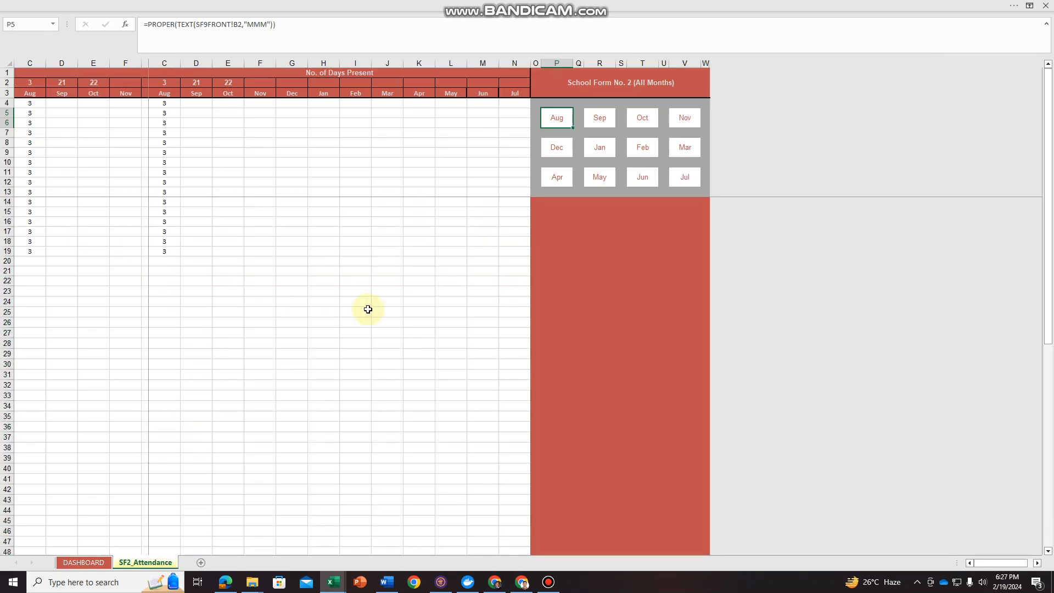
pyautogui.click(316, 311)
pyautogui.click(367, 335)
pyautogui.click(559, 122)
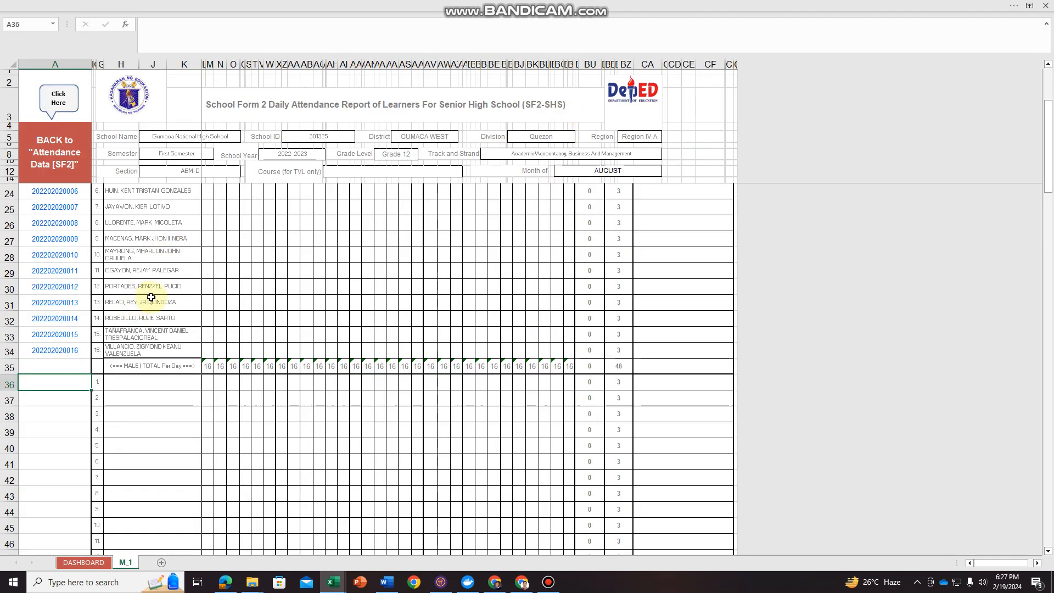
# Set the first four date headers in row 17 of the August form to 28, 29, 30 and 31
pyautogui.scroll(3, 157, 291)
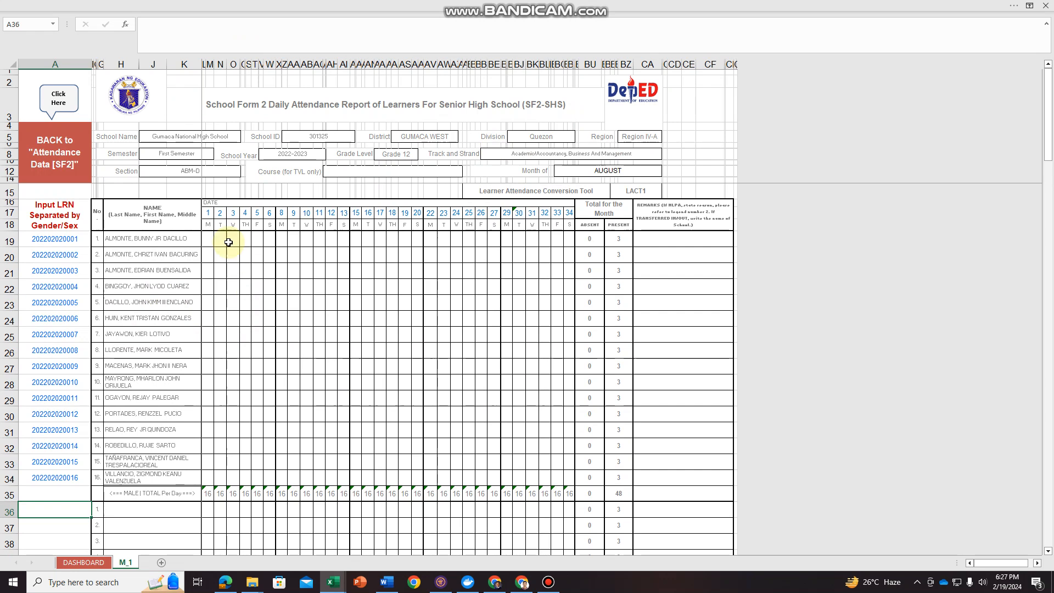
pyautogui.click(208, 214)
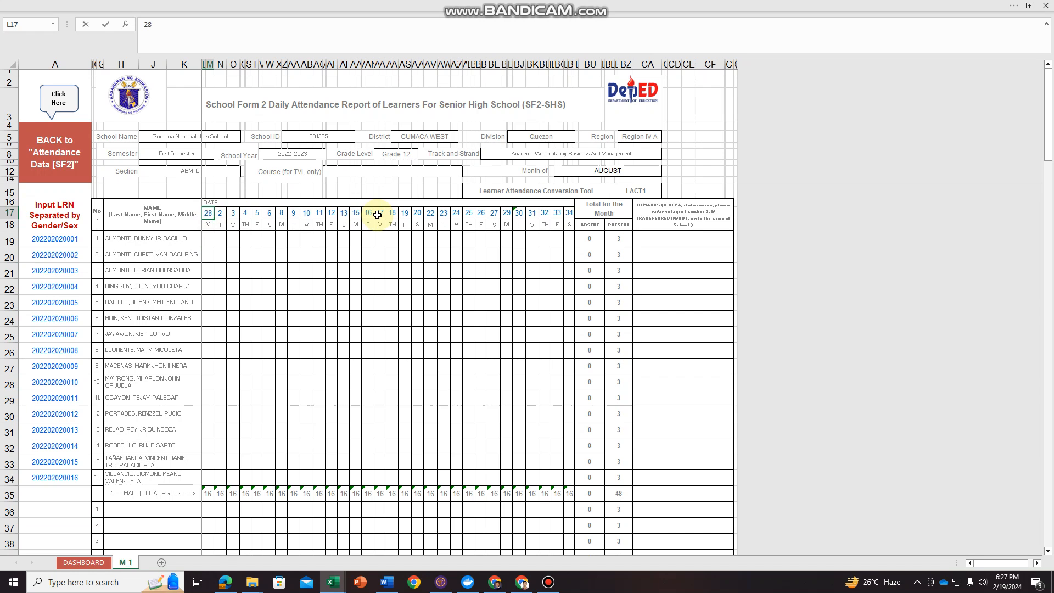
pyautogui.click(220, 216)
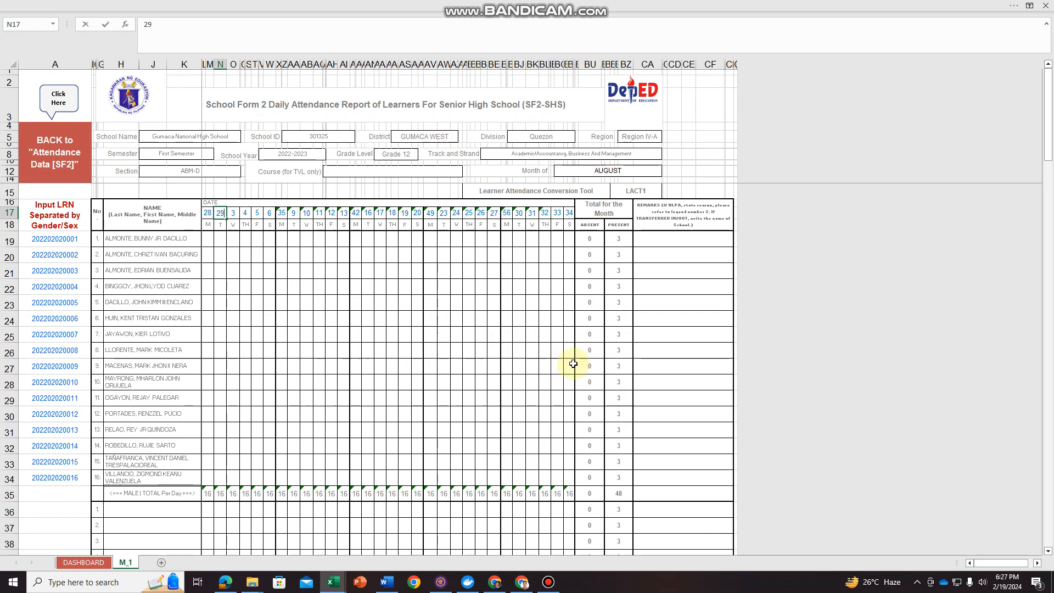
pyautogui.press('Return')
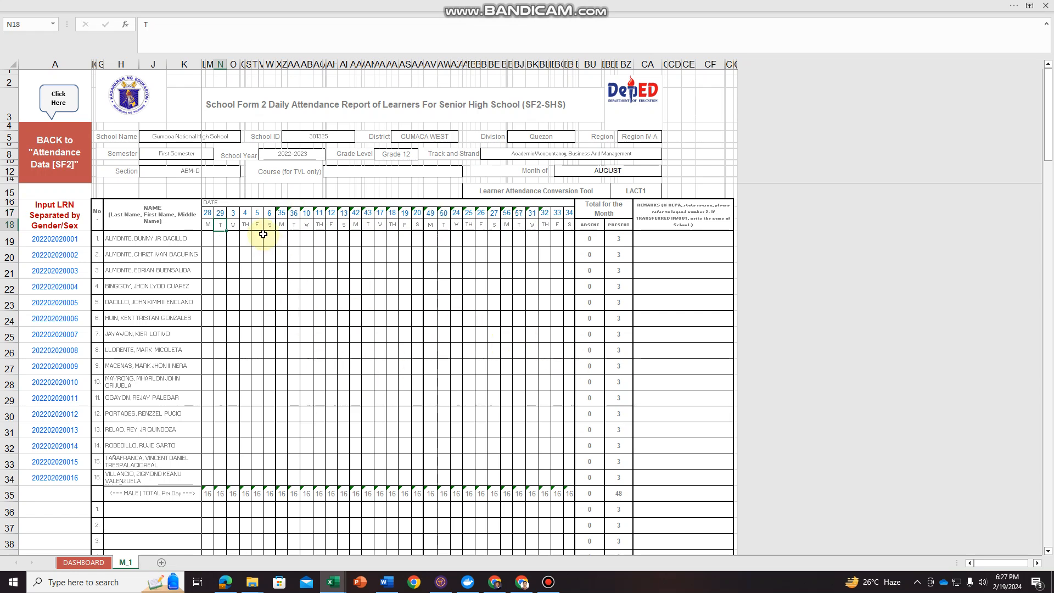
pyautogui.click(235, 216)
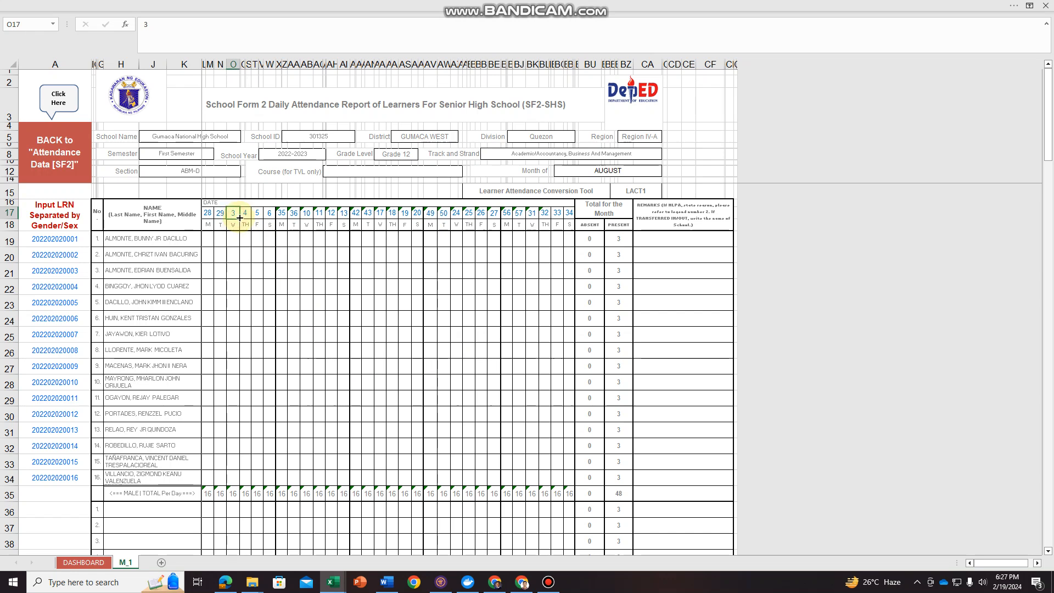
pyautogui.press('Tab')
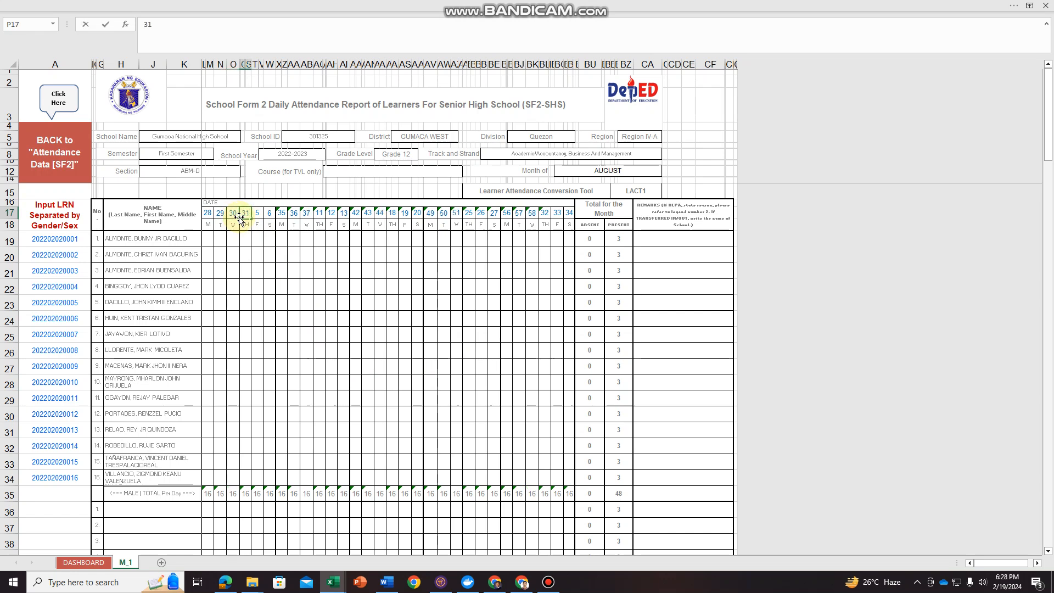
pyautogui.press('Return')
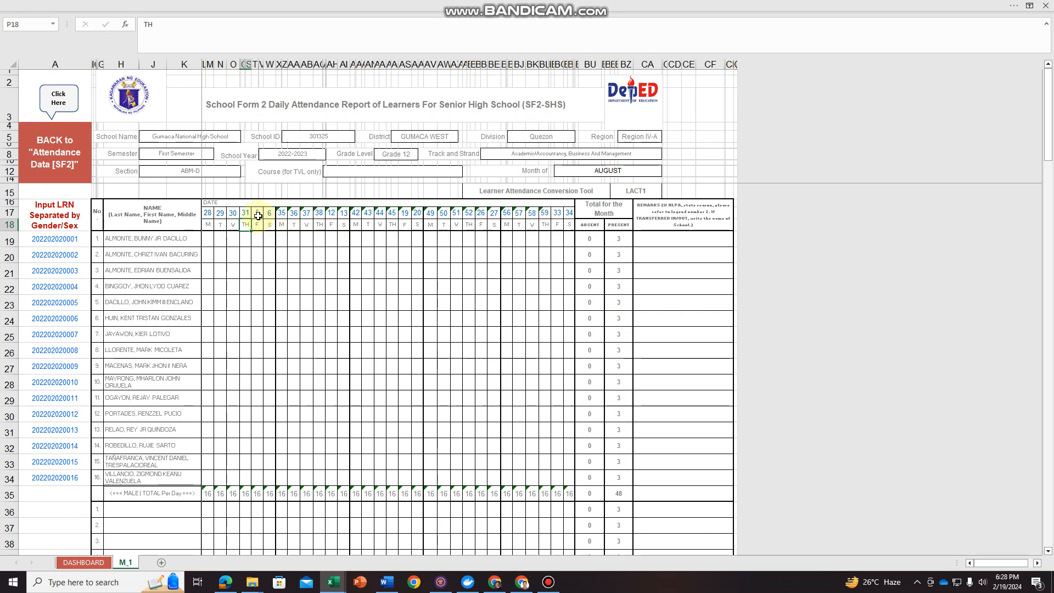
# Clear all date headers following 31 in row 17, starting at T17, and remove the 28 from the first Monday column
pyautogui.moveTo(258, 213); pyautogui.dragTo(564, 210)
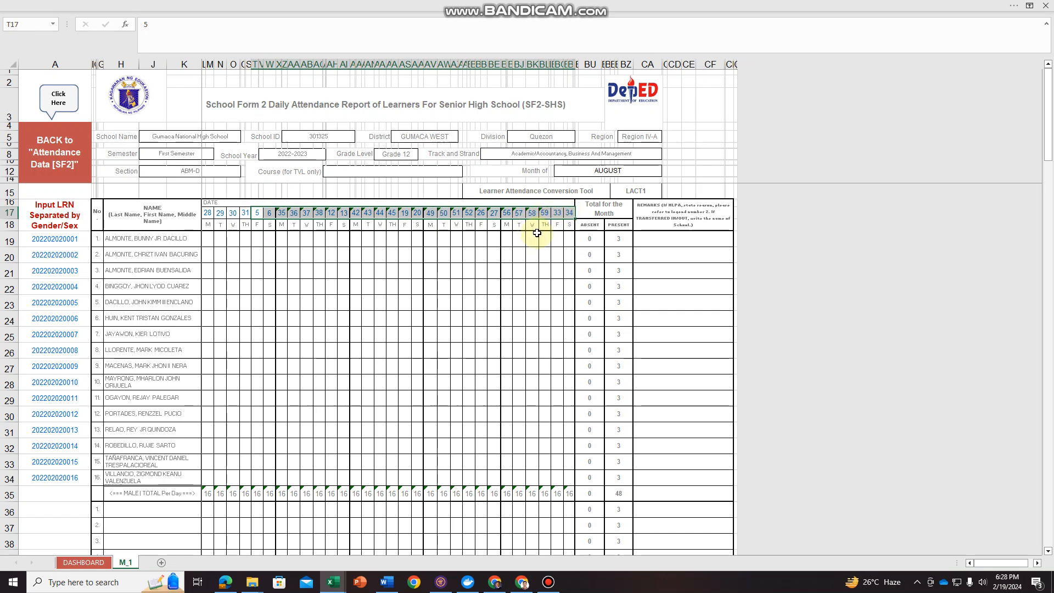
pyautogui.press('Delete')
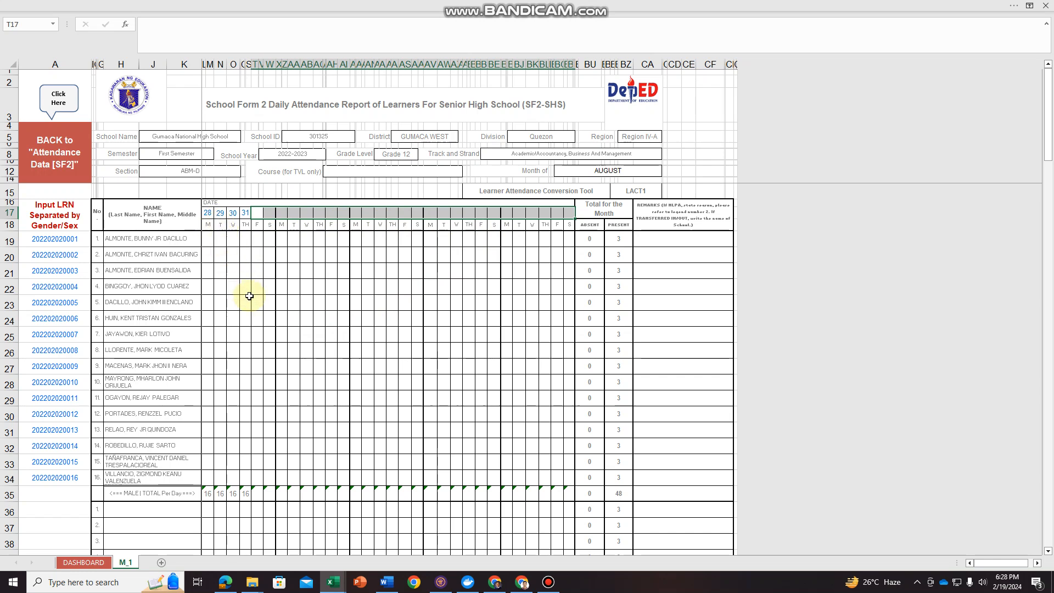
pyautogui.click(208, 214)
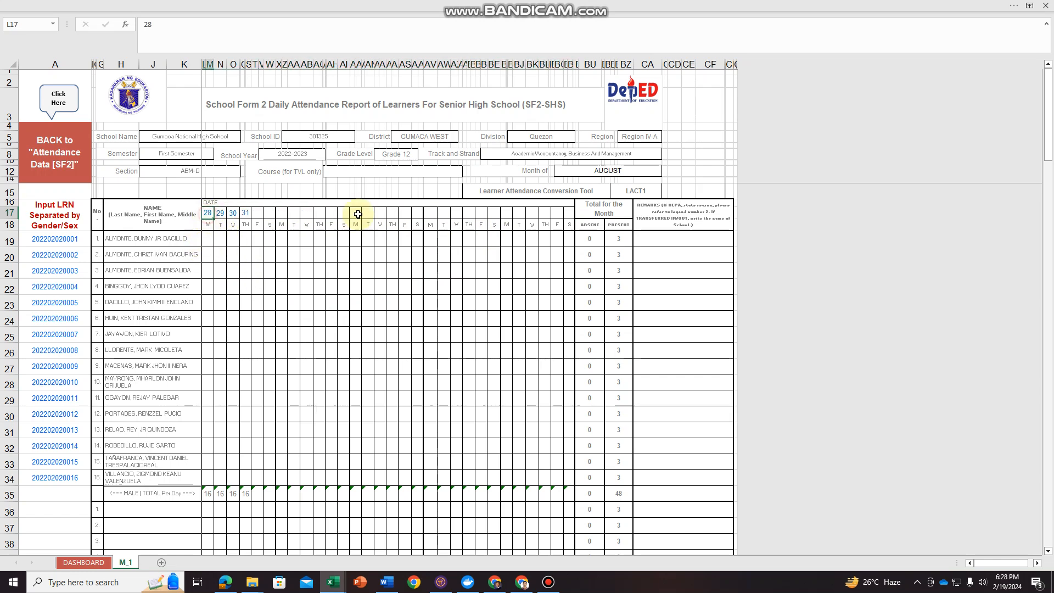
pyautogui.press('Down')
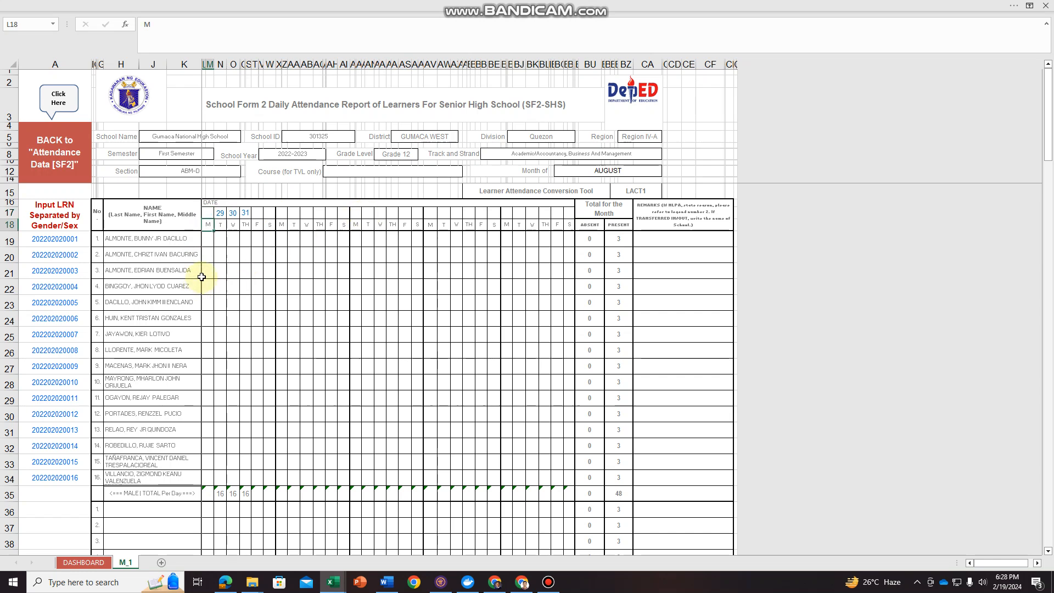
# Spell HOLIDAY vertically in the first Monday column, one letter per cell from L19 to L25
pyautogui.click(210, 240)
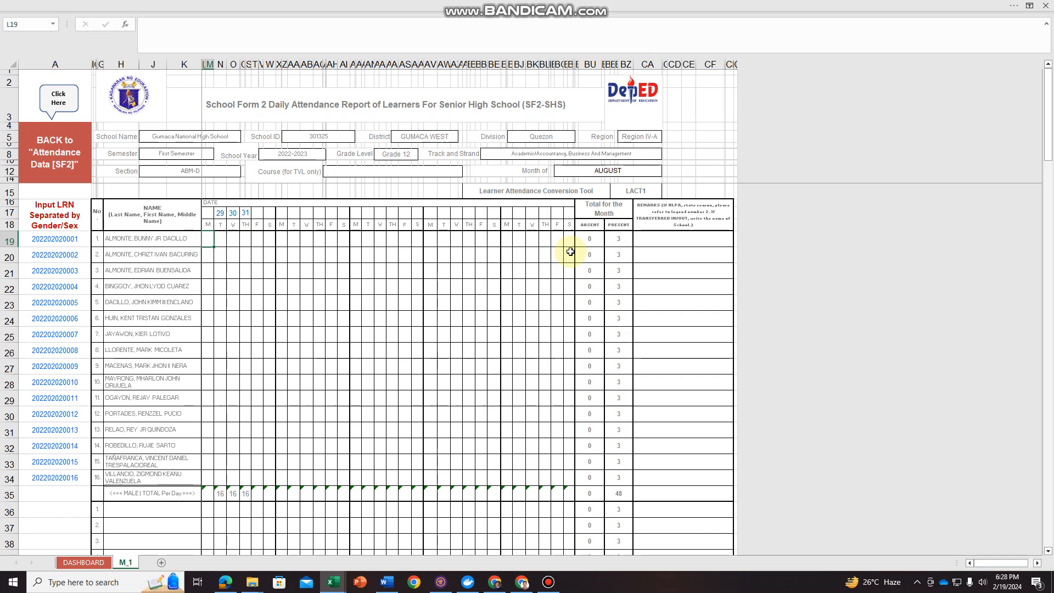
pyautogui.press('Return')
pyautogui.write('L')
pyautogui.press('Return')
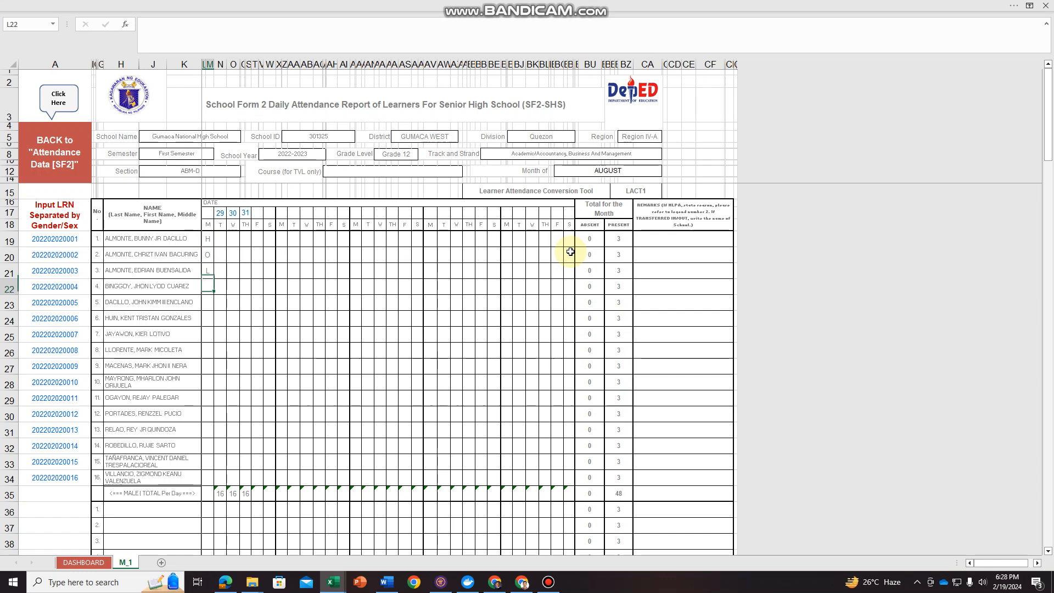
pyautogui.write('I')
pyautogui.press('Return')
pyautogui.write('DAT')
pyautogui.press('Return')
pyautogui.write('A')
pyautogui.press('Return')
pyautogui.press('Return')
pyautogui.click(210, 305)
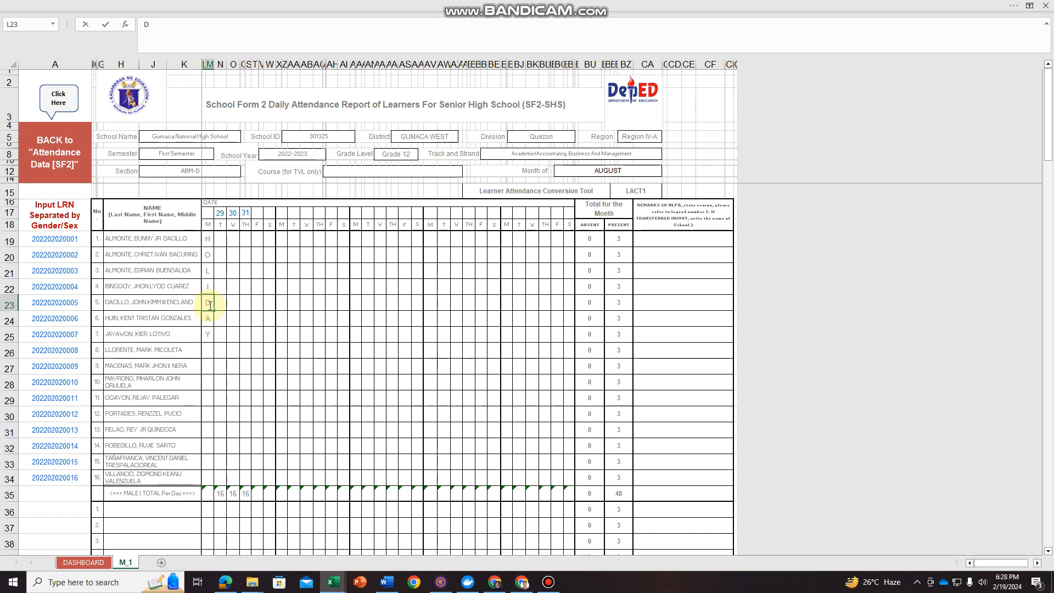
pyautogui.write('D')
pyautogui.press('Return')
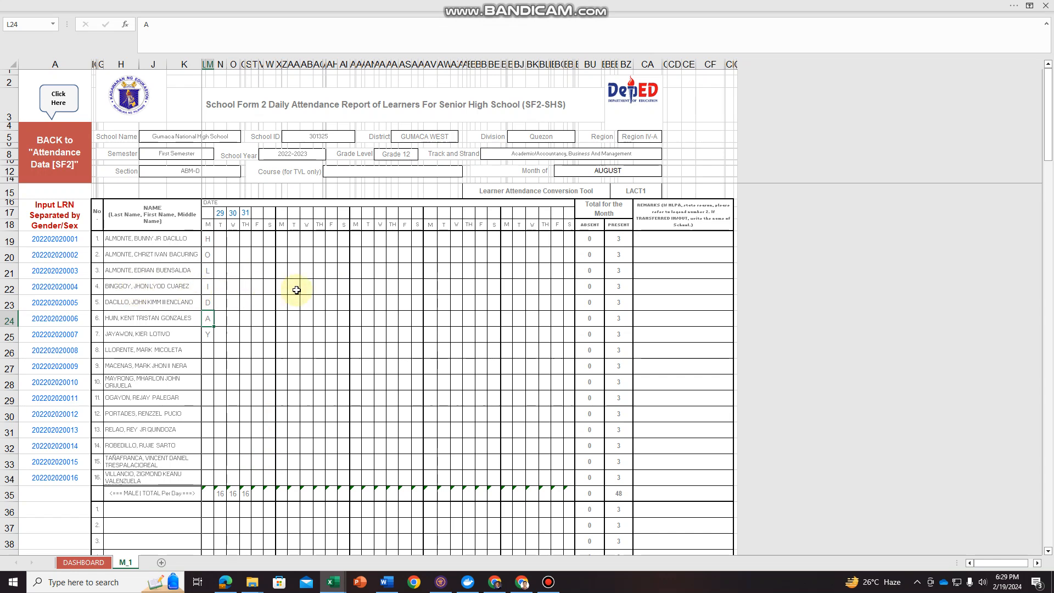
# Mark the fourth male learner absent with X on August 30 and 31
pyautogui.click(231, 289)
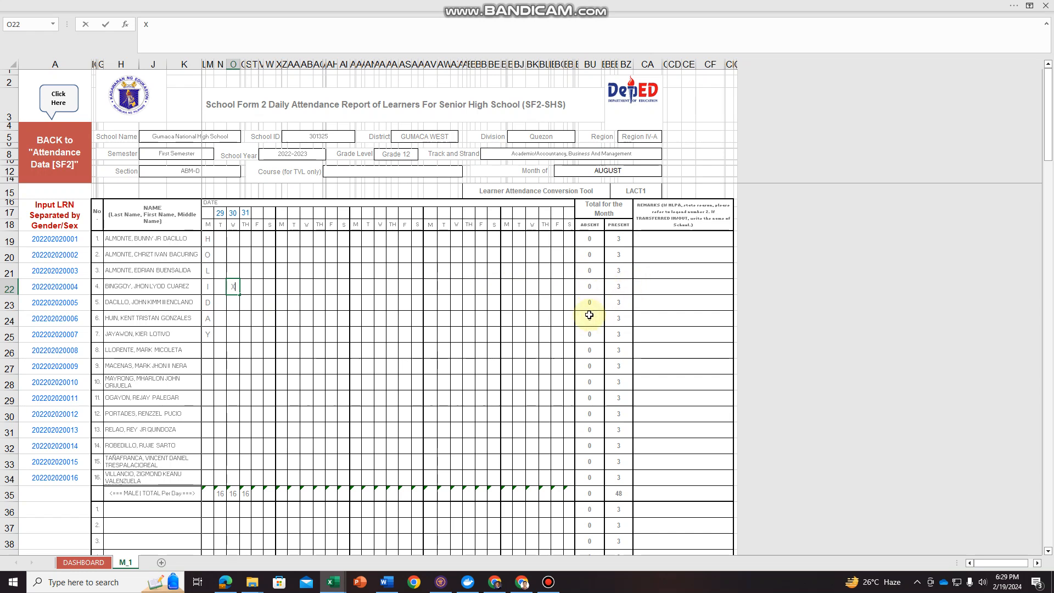
pyautogui.press('Return')
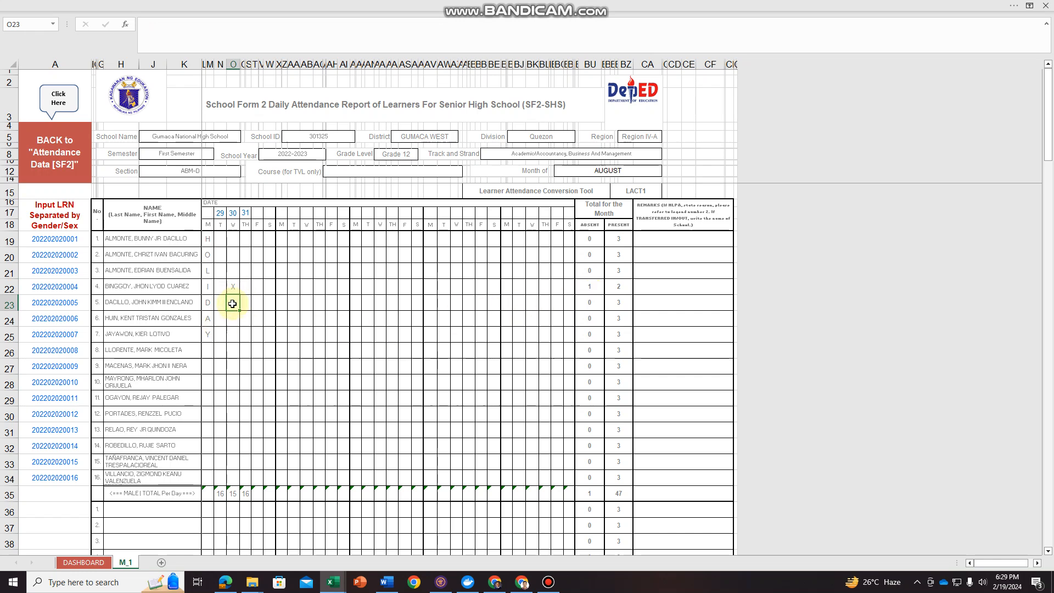
pyautogui.click(246, 288)
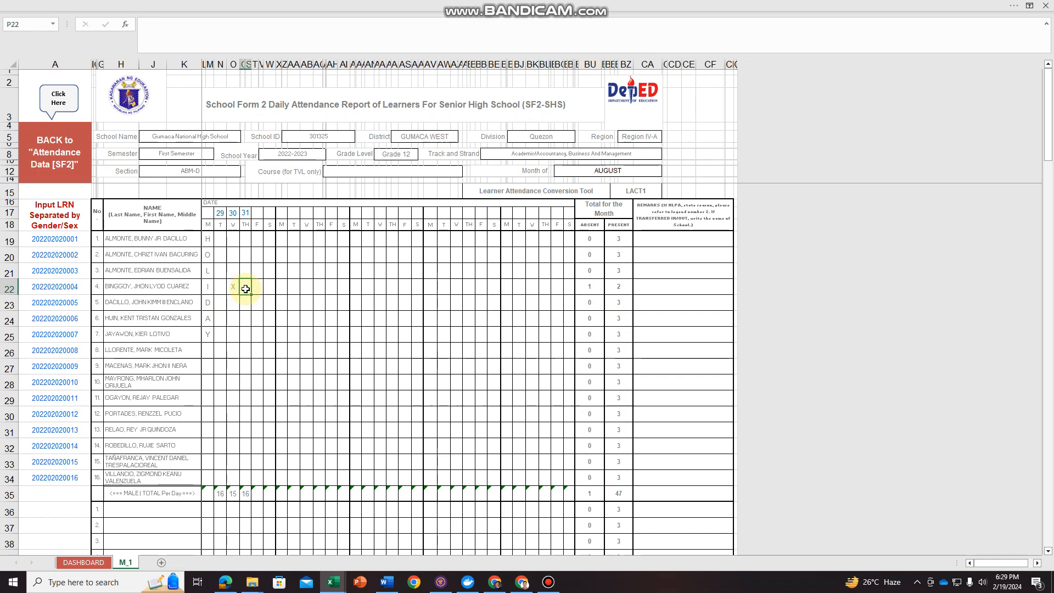
pyautogui.press('Return')
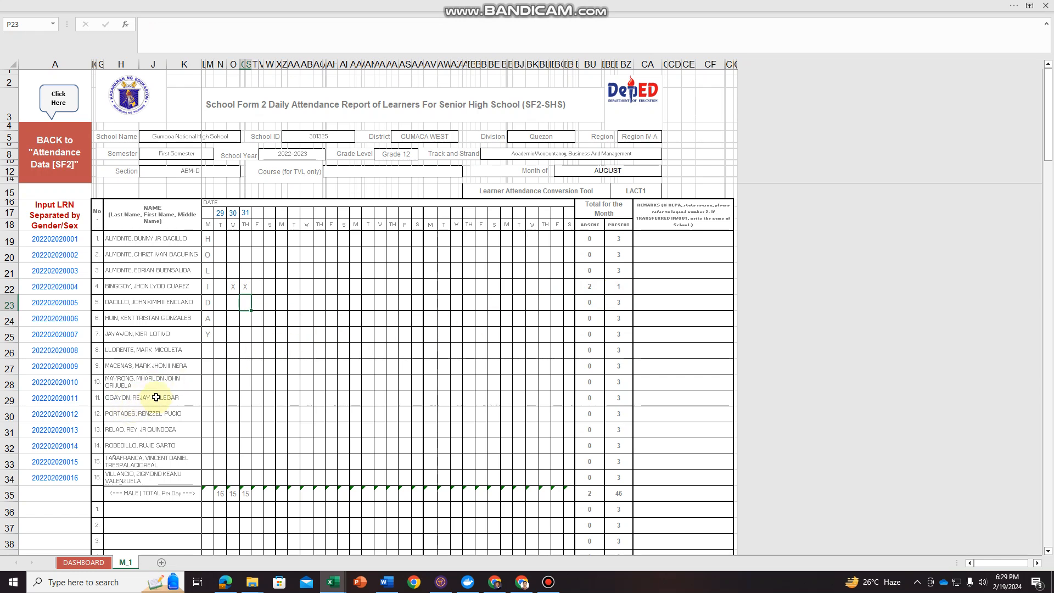
# Mark the tenth male learner absent with X on August 29, 30 and 31
pyautogui.click(222, 383)
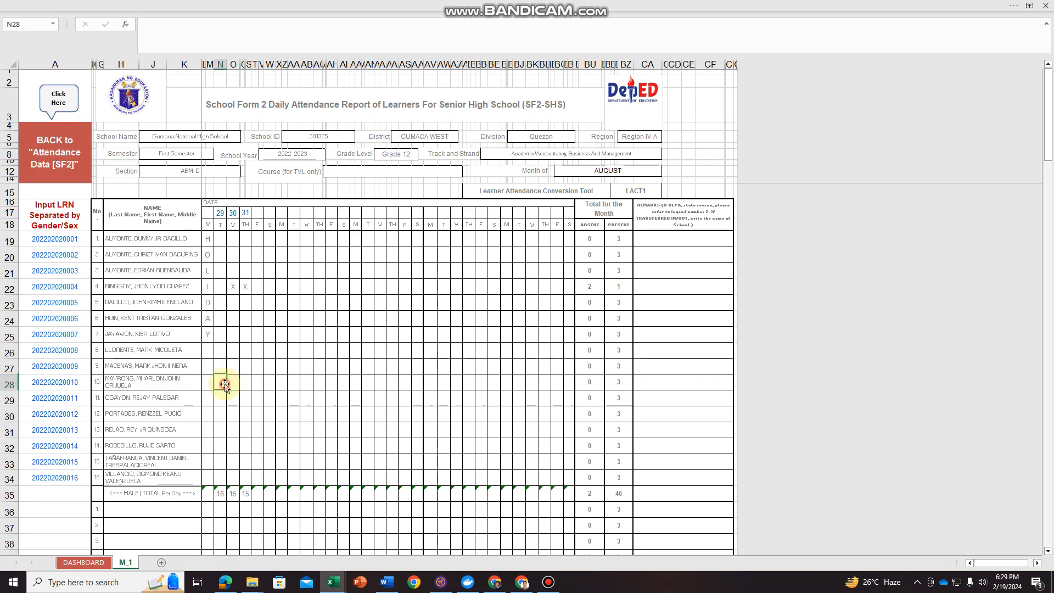
pyautogui.press('Tab')
pyautogui.press('Tab')
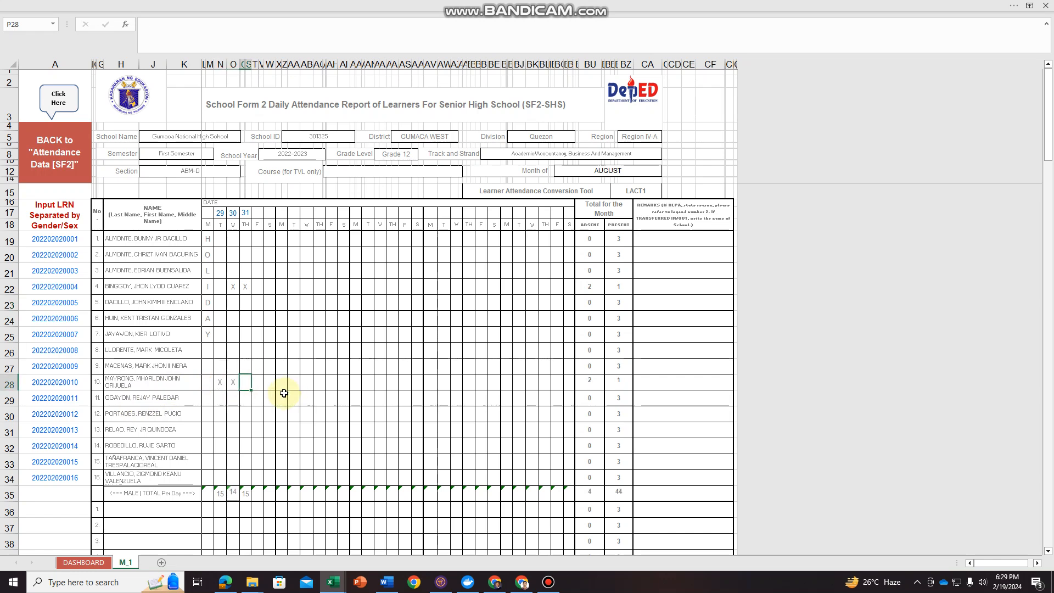
pyautogui.press('Tab')
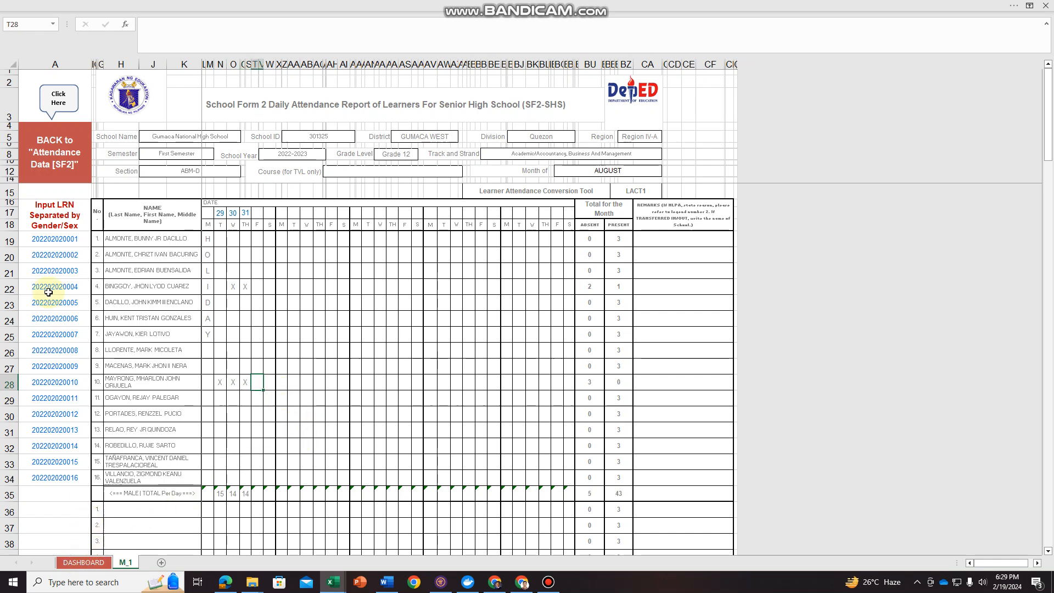
# Go back to the SF2 attendance data and check the tenth male learner's August days present in C13
pyautogui.click(54, 156)
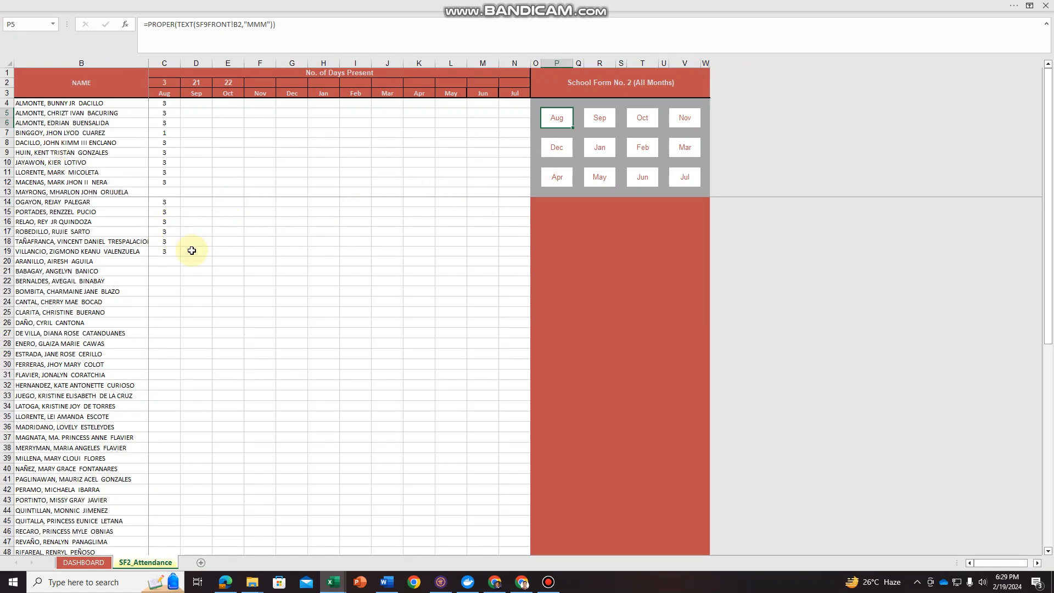
pyautogui.click(161, 193)
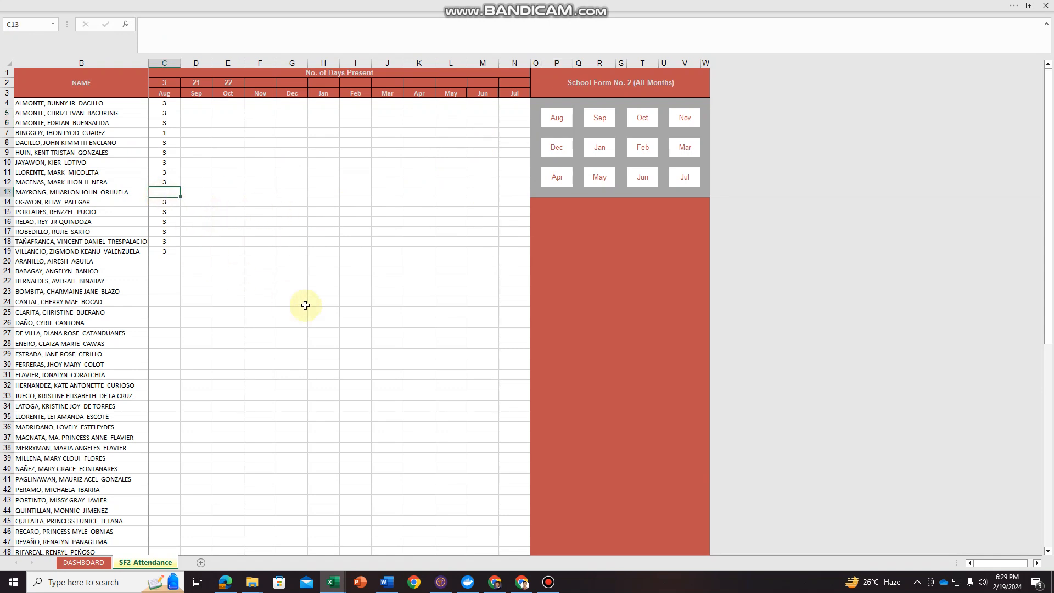
# Check the attendance reports of the fourth and tenth male learners by choosing each one's name on the SF9 front page
pyautogui.click(157, 135)
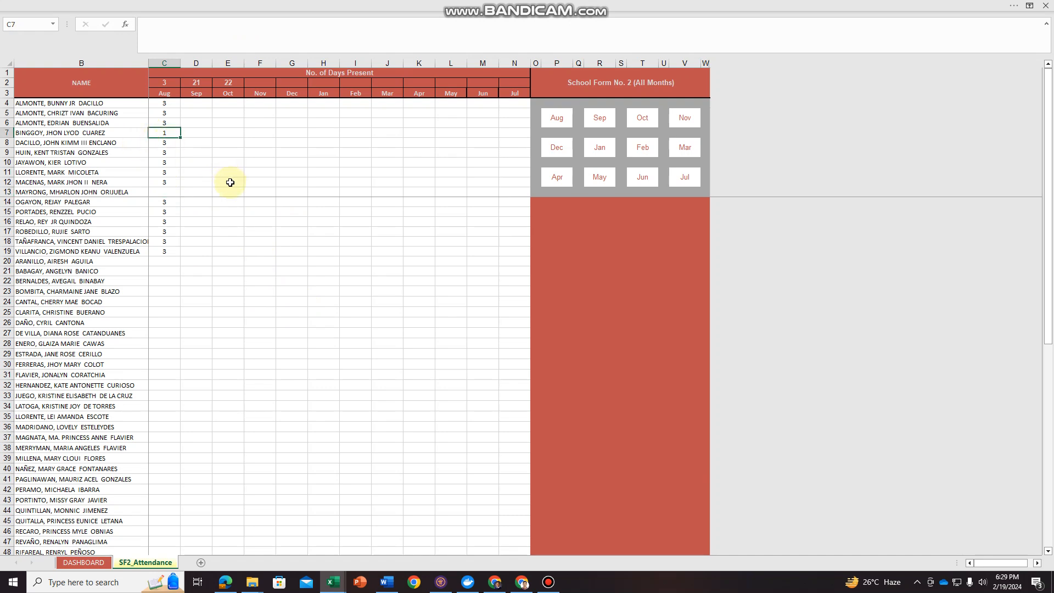
pyautogui.click(71, 563)
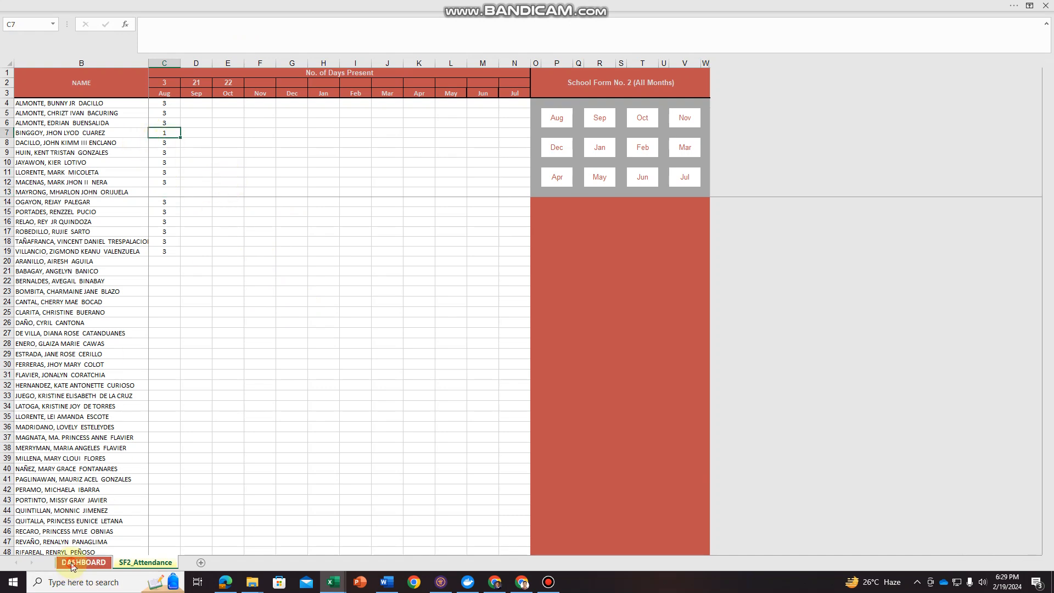
pyautogui.click(336, 484)
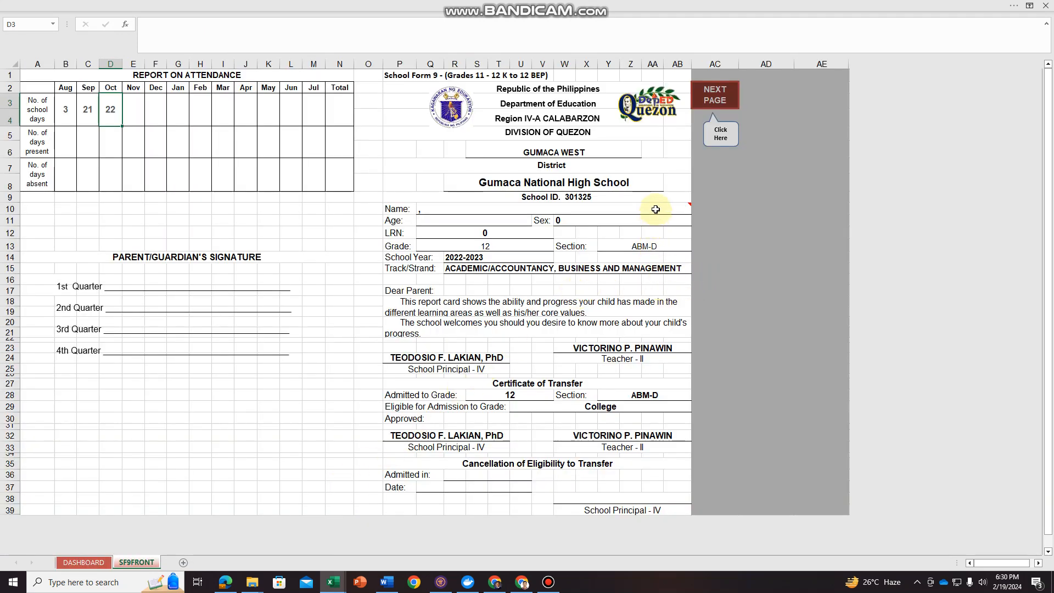
pyautogui.click(679, 211)
pyautogui.click(696, 211)
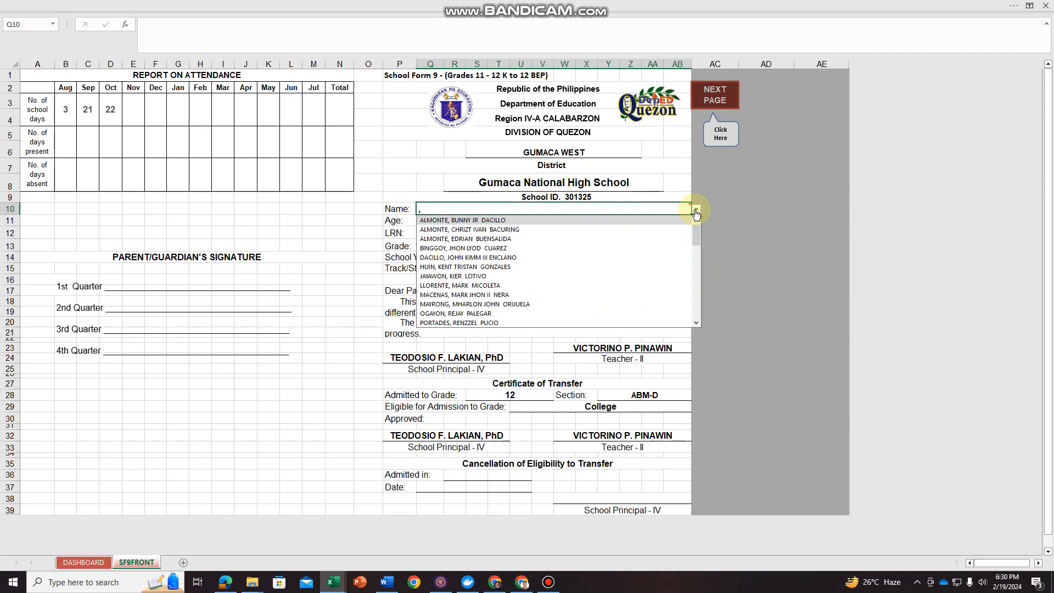
pyautogui.click(635, 253)
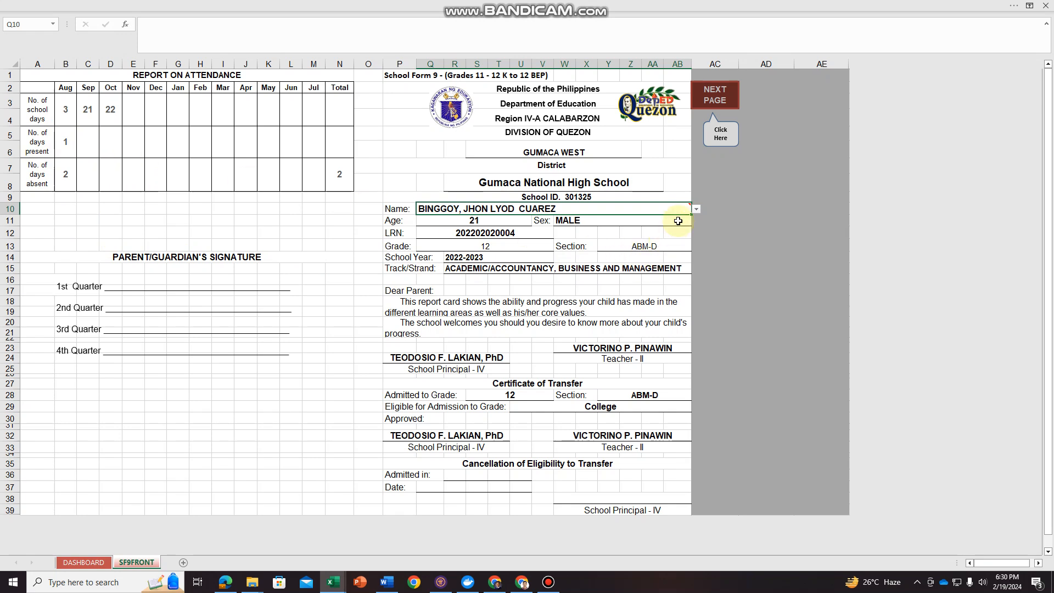
pyautogui.click(696, 209)
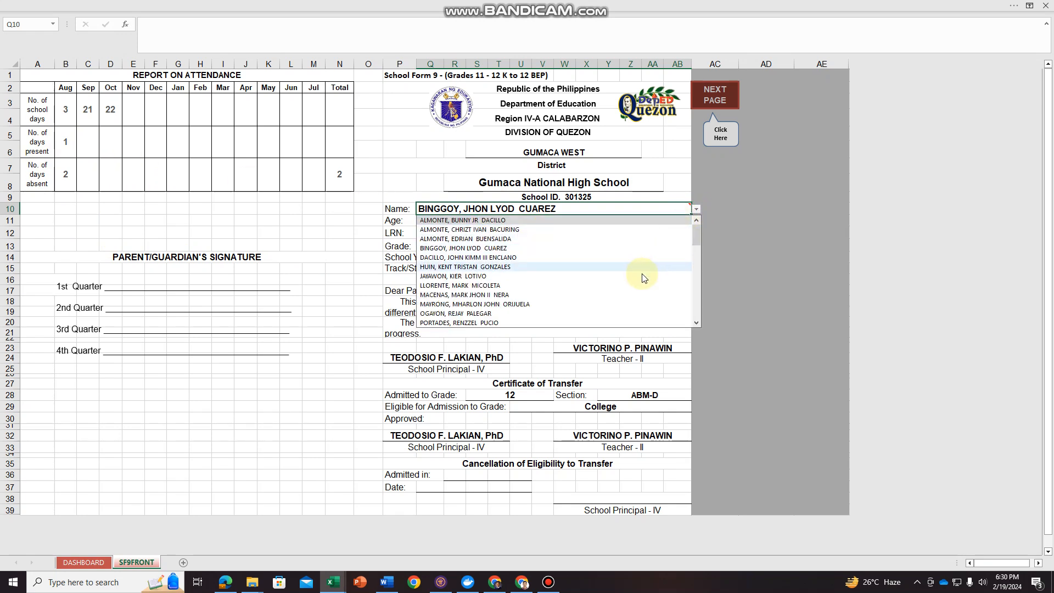
pyautogui.click(635, 305)
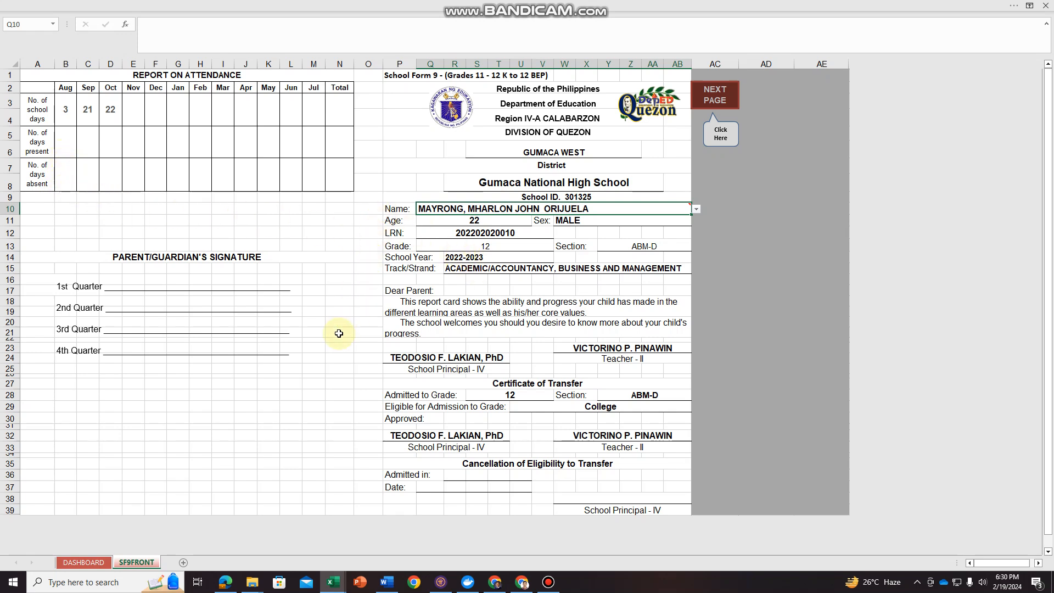
# Copy the female learners' LRNs from A18 to A53 in the Learners' Data sheet
pyautogui.click(81, 561)
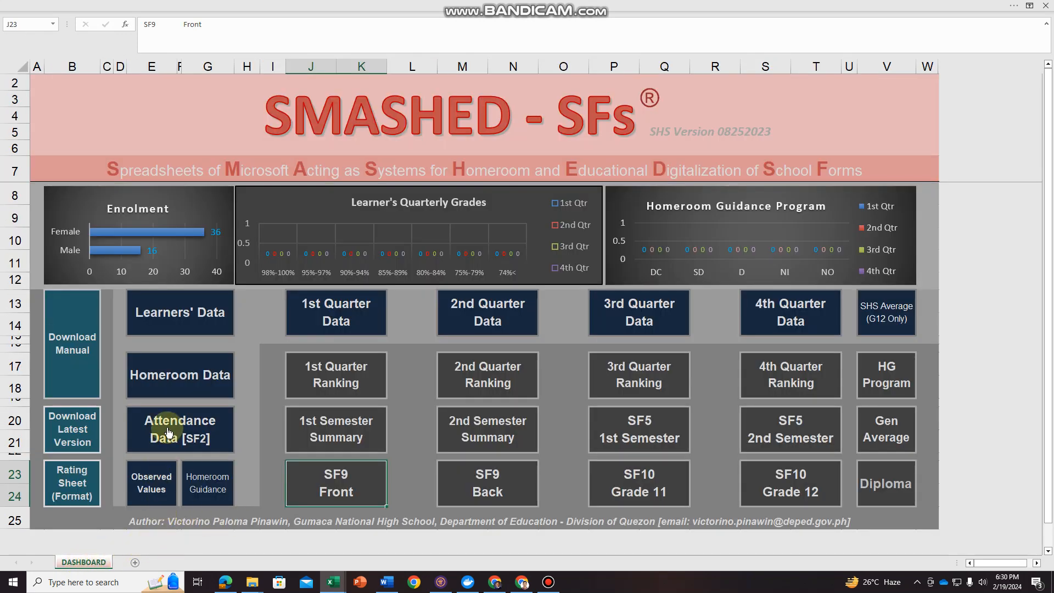
pyautogui.click(154, 313)
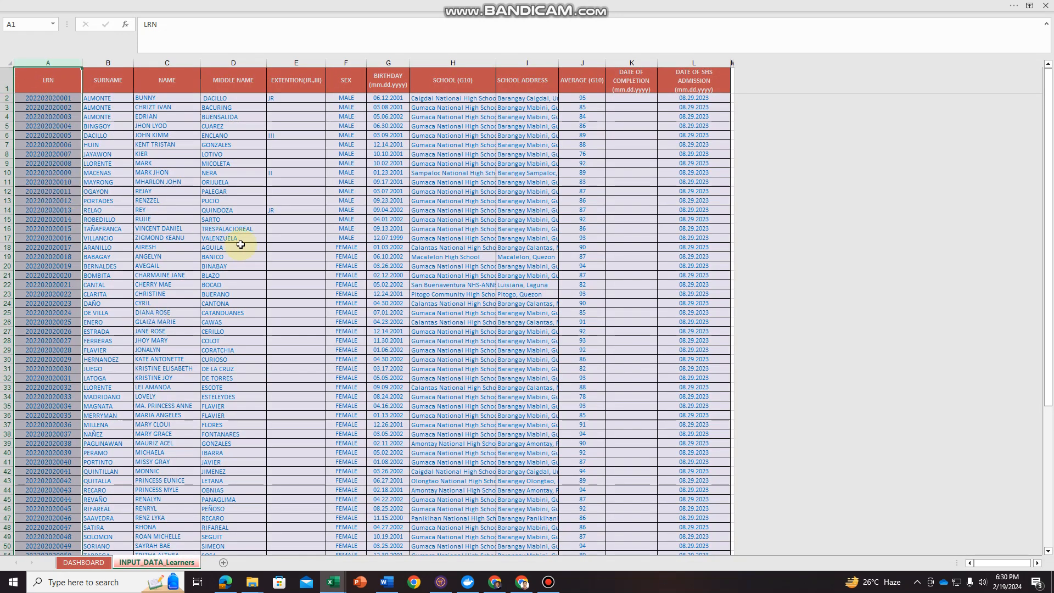
pyautogui.click(61, 249)
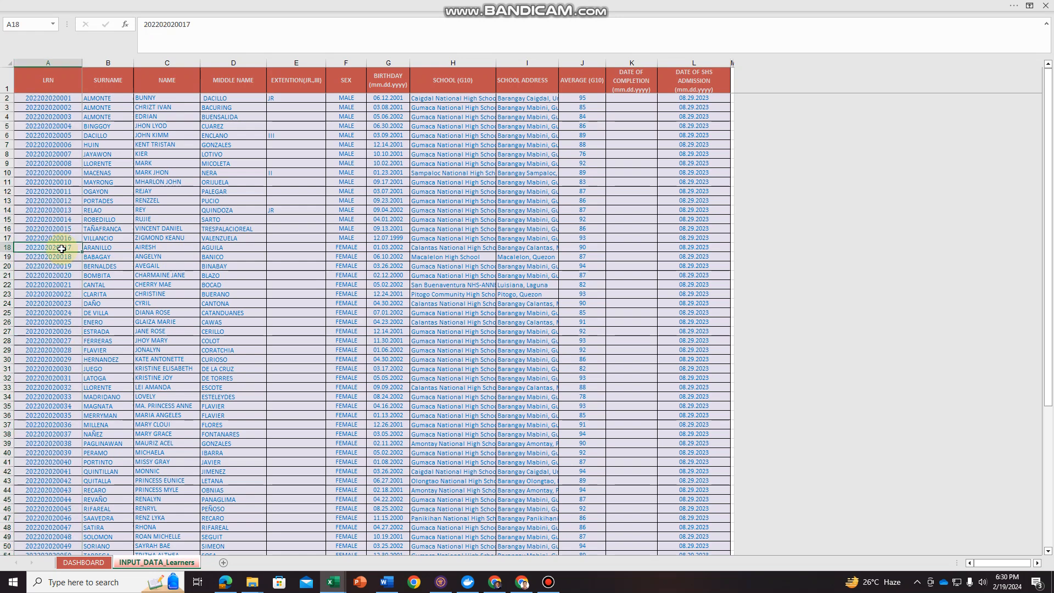
pyautogui.moveTo(61, 249); pyautogui.dragTo(55, 530)
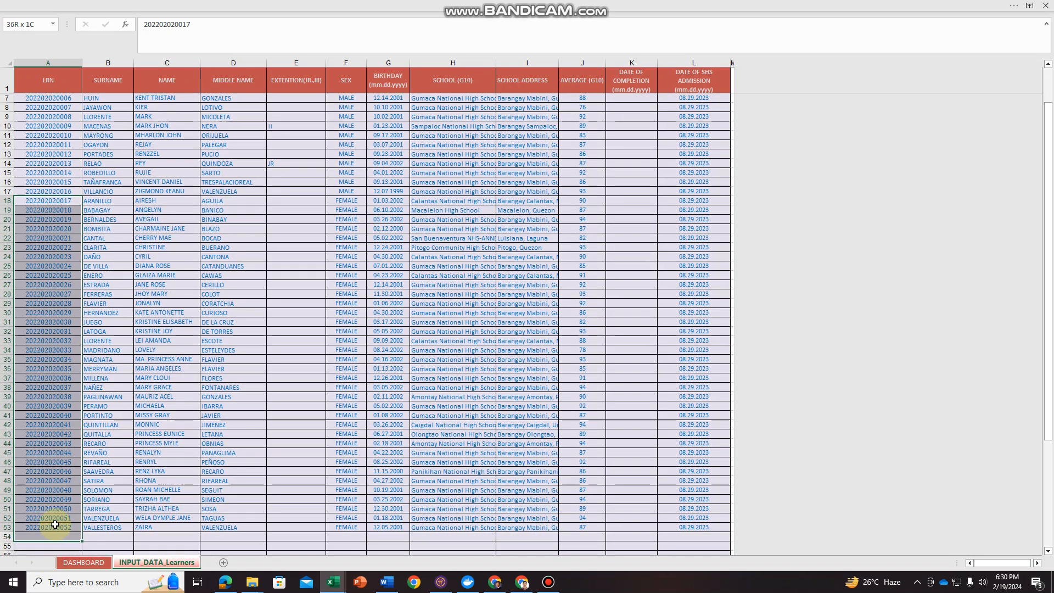
pyautogui.rightClick(49, 426)
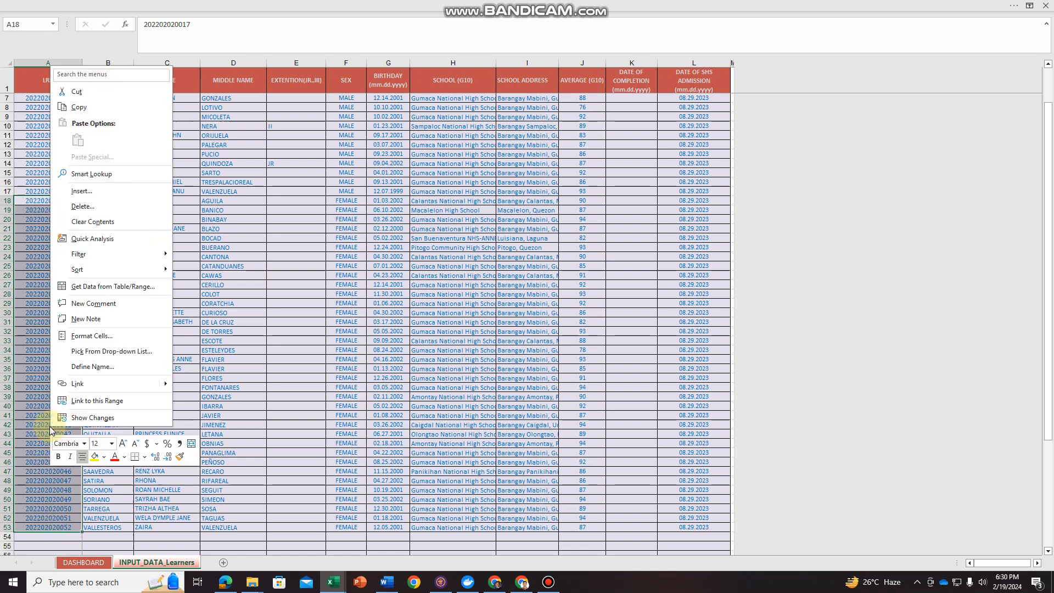
pyautogui.click(91, 113)
# Paste the copied female LRNs as values into the August SF2 form, starting at A36 below the male total row
pyautogui.click(84, 562)
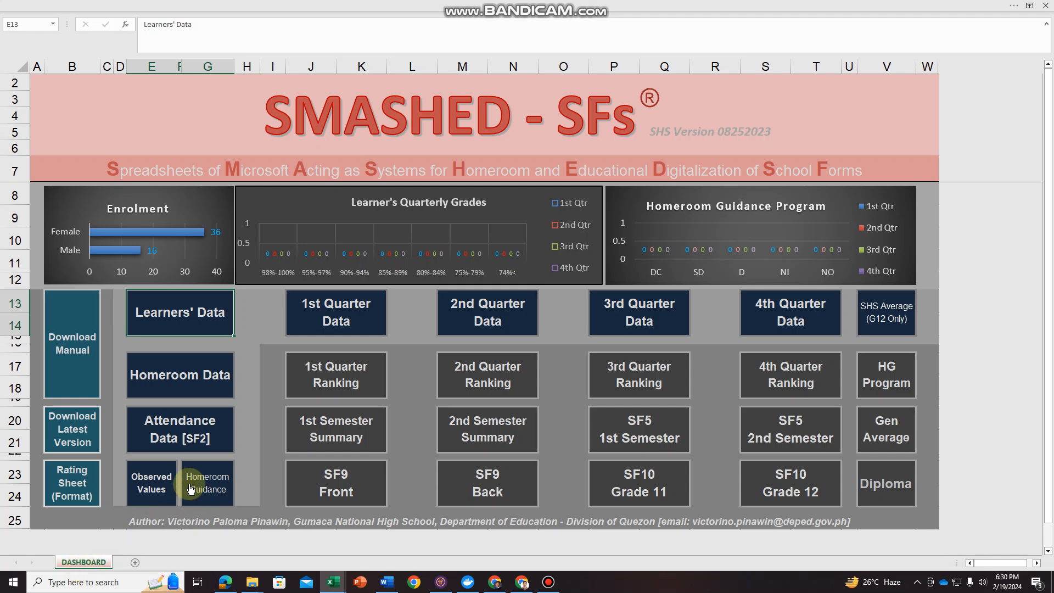
pyautogui.click(177, 428)
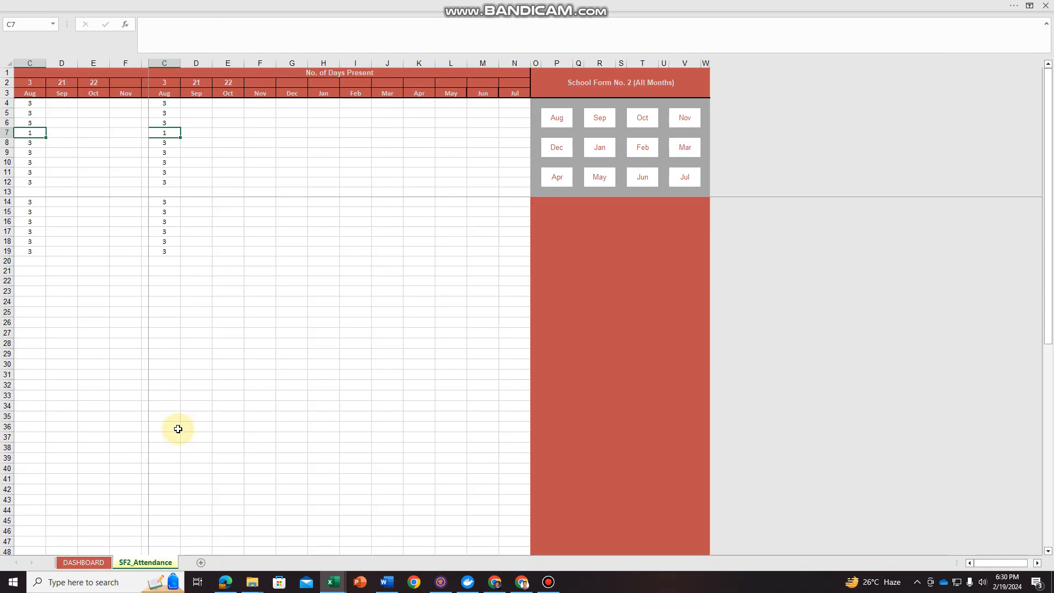
pyautogui.click(560, 124)
pyautogui.scroll(-1, 102, 456)
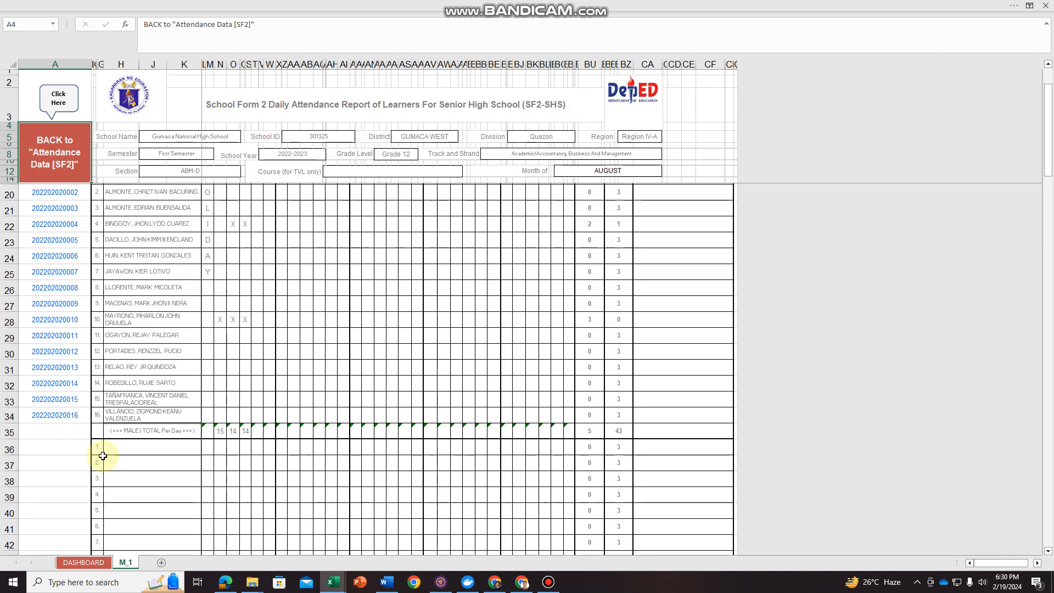
pyautogui.click(43, 449)
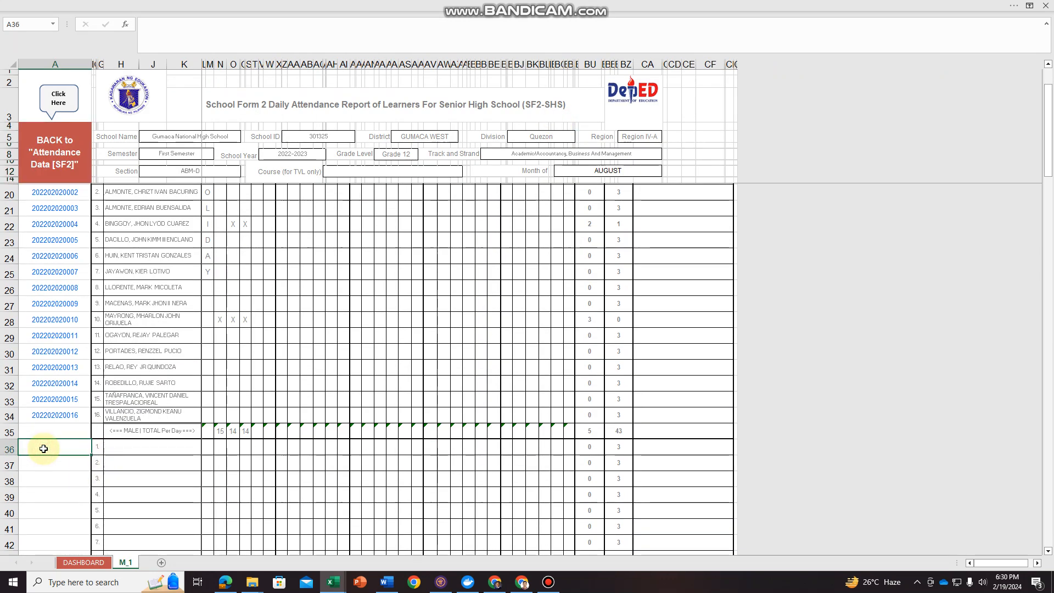
pyautogui.rightClick(43, 448)
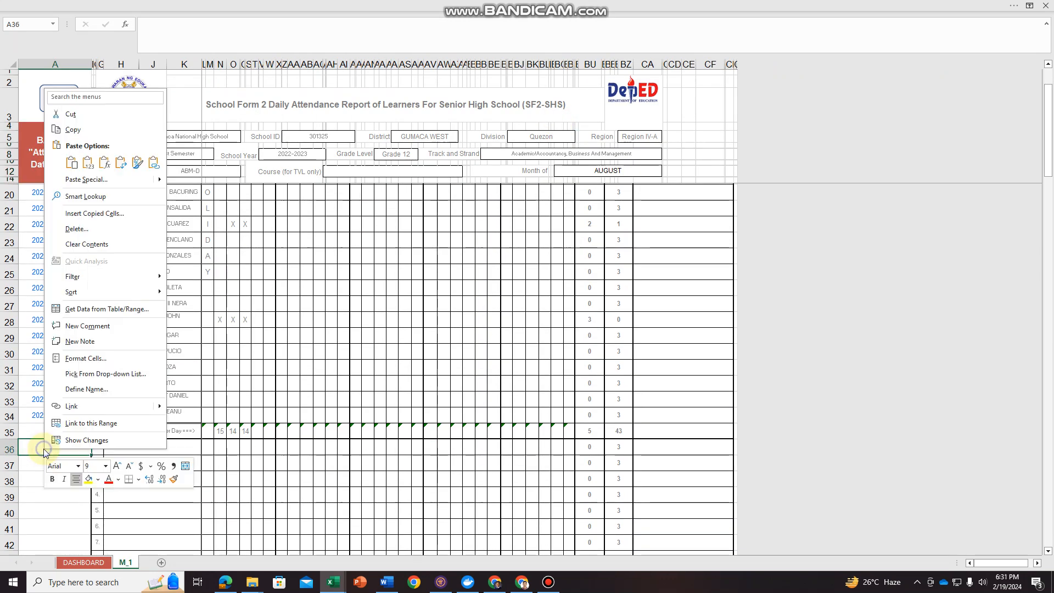
pyautogui.click(88, 162)
# Delete the unused female learner rows 72 to 90 from the August SF2 form
pyautogui.scroll(-5, 246, 491)
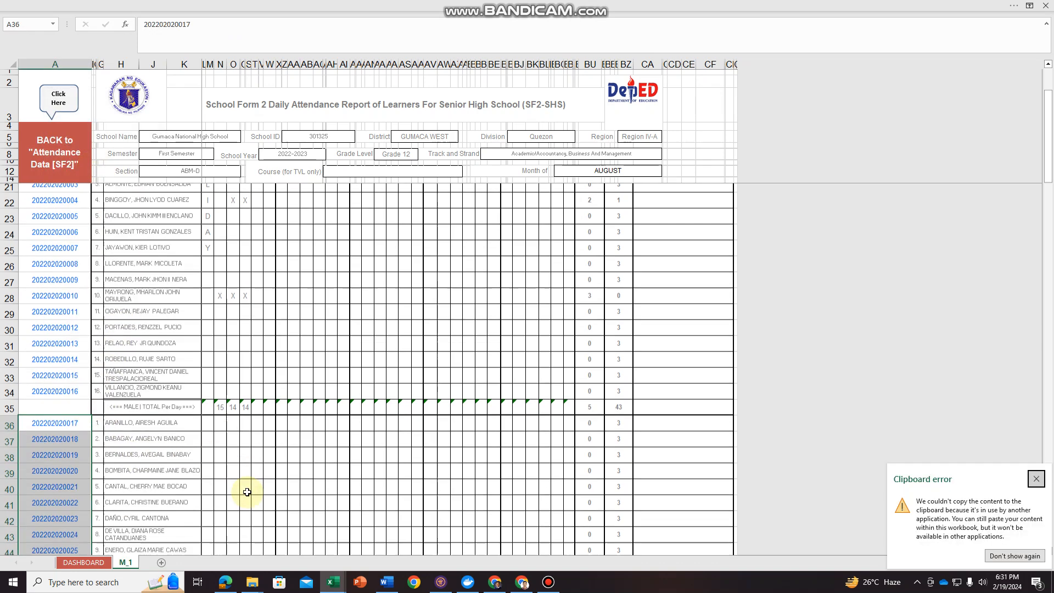
pyautogui.scroll(-6, 205, 456)
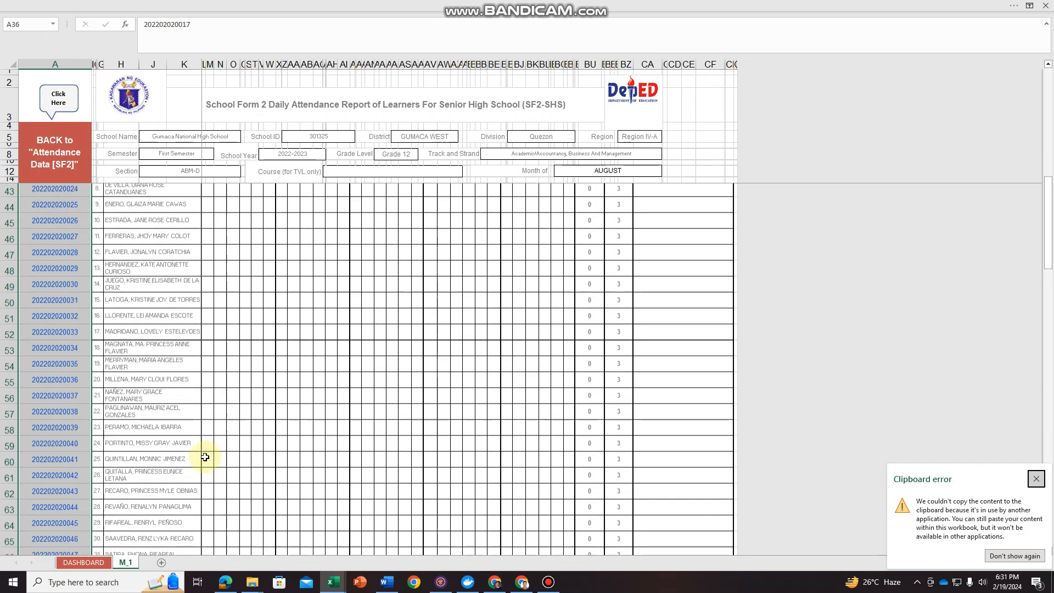
pyautogui.scroll(-1, 204, 456)
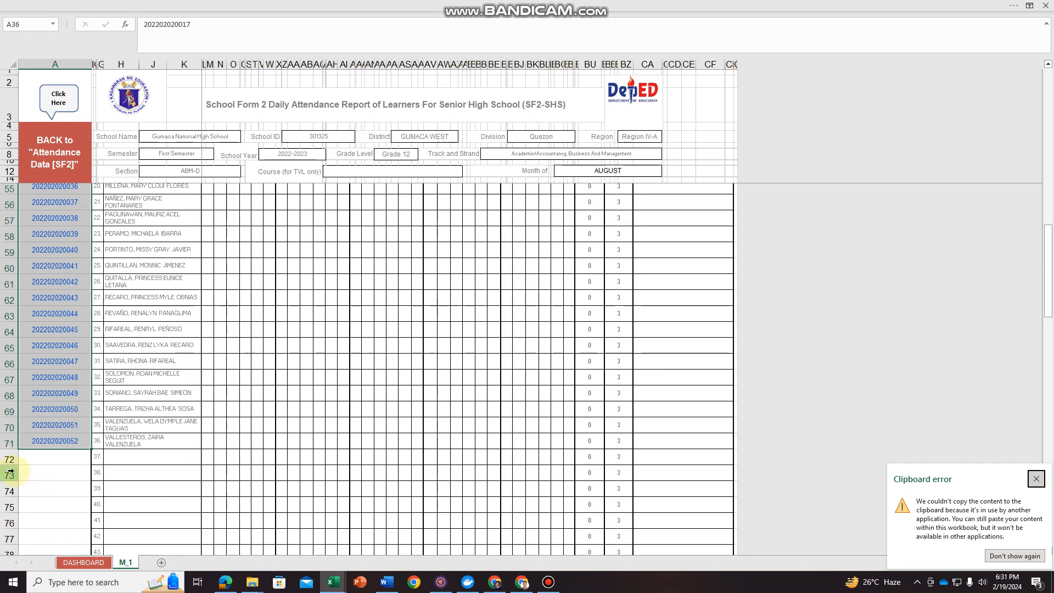
pyautogui.moveTo(8, 459); pyautogui.dragTo(17, 432)
pyautogui.rightClick(61, 292)
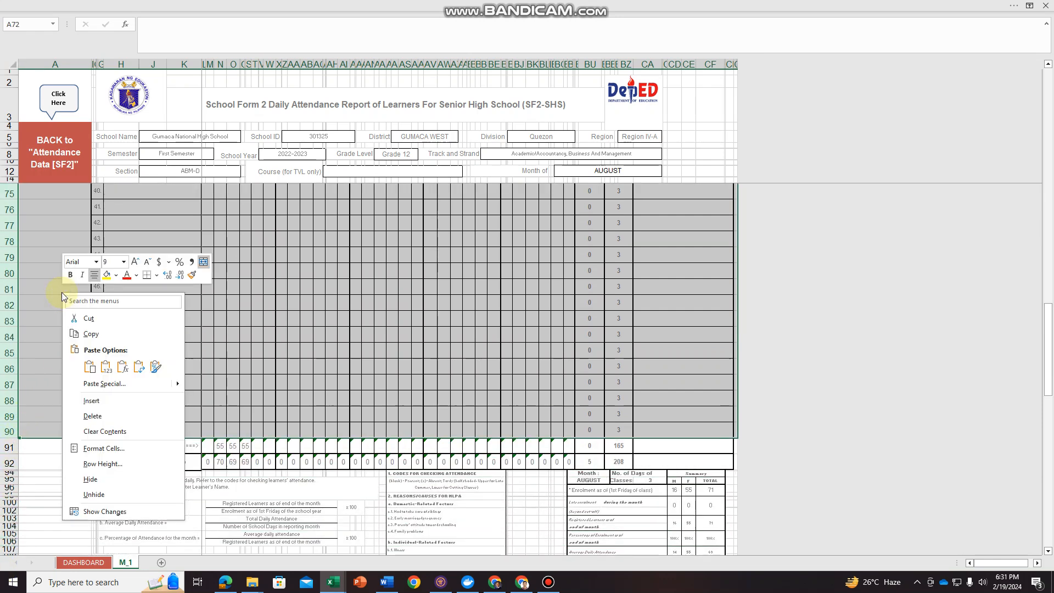
pyautogui.click(88, 416)
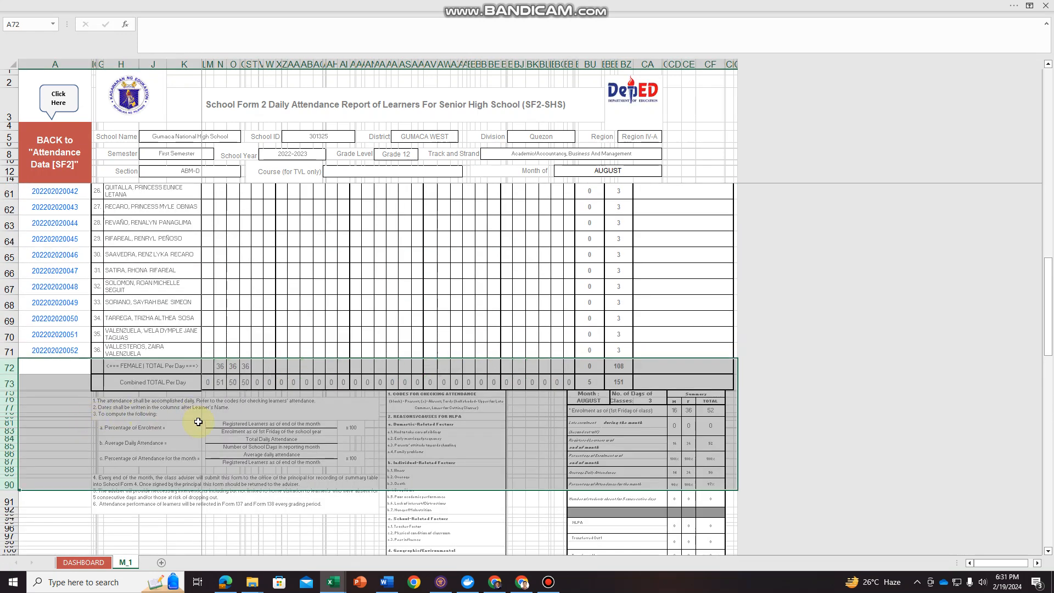